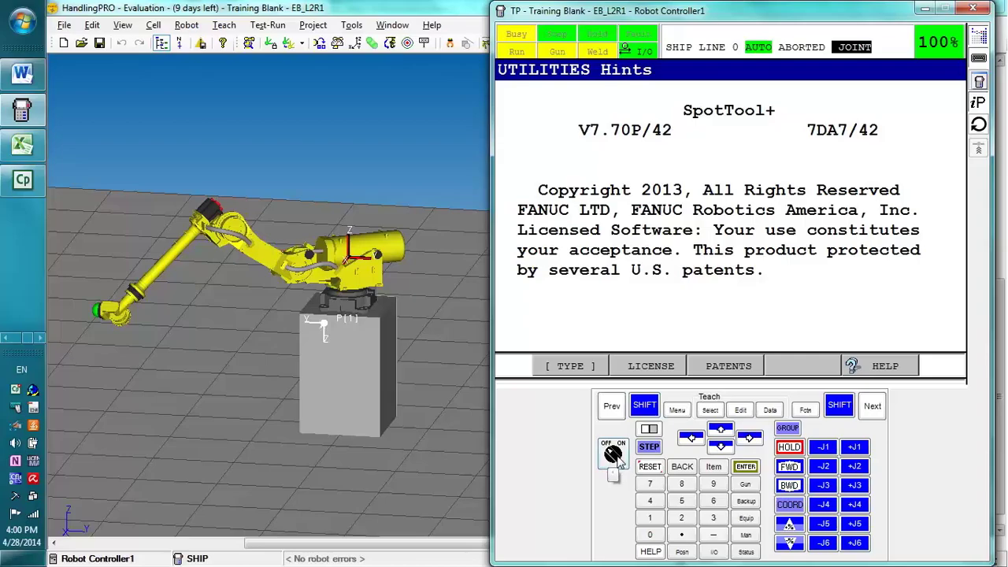
# Turn the pendant's OFF/ON mode switch so the controller goes from AUTO to T2
pyautogui.click(614, 455)
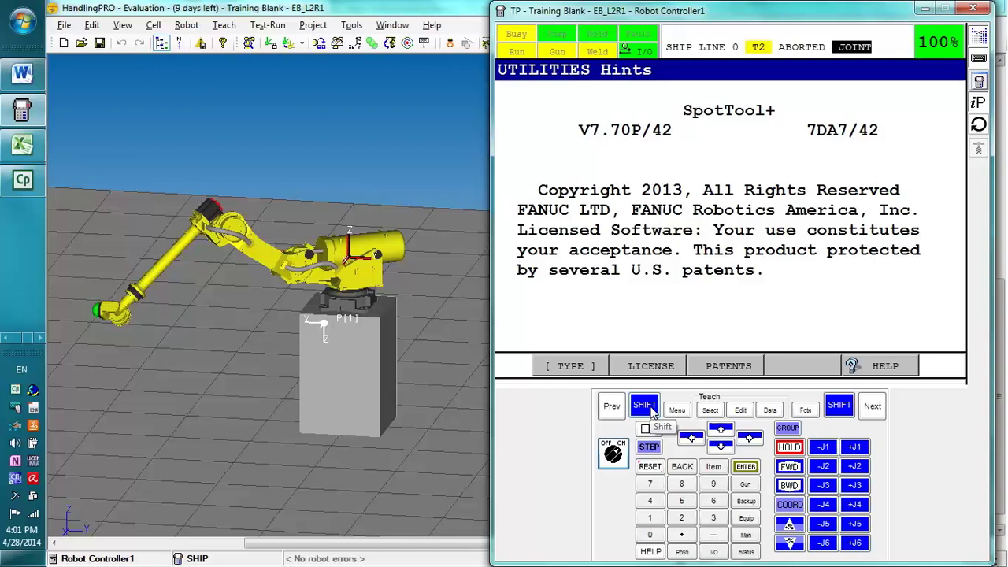
# Apply the Double split-screen layout to the pendant display using SHIFT+DISP
pyautogui.click(647, 407)
pyautogui.click(650, 430)
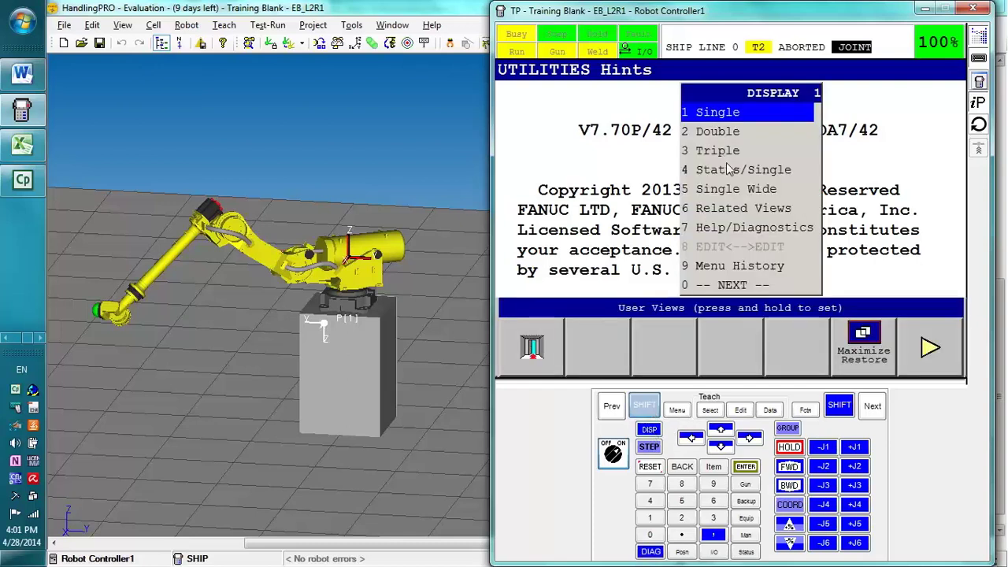
pyautogui.click(646, 408)
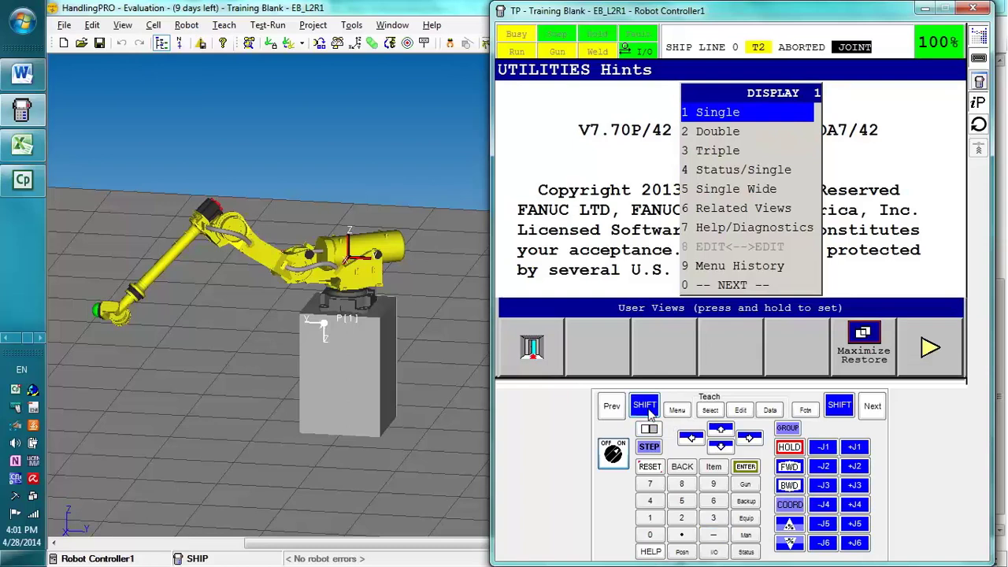
pyautogui.click(720, 447)
pyautogui.click(744, 467)
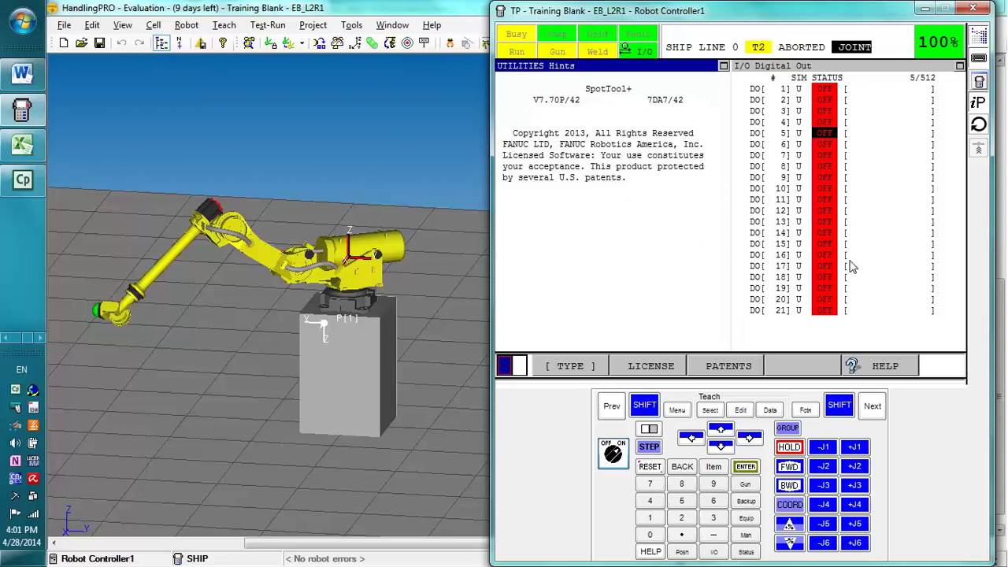
# Reopen the display layout choices and close them without changing anything
pyautogui.click(646, 406)
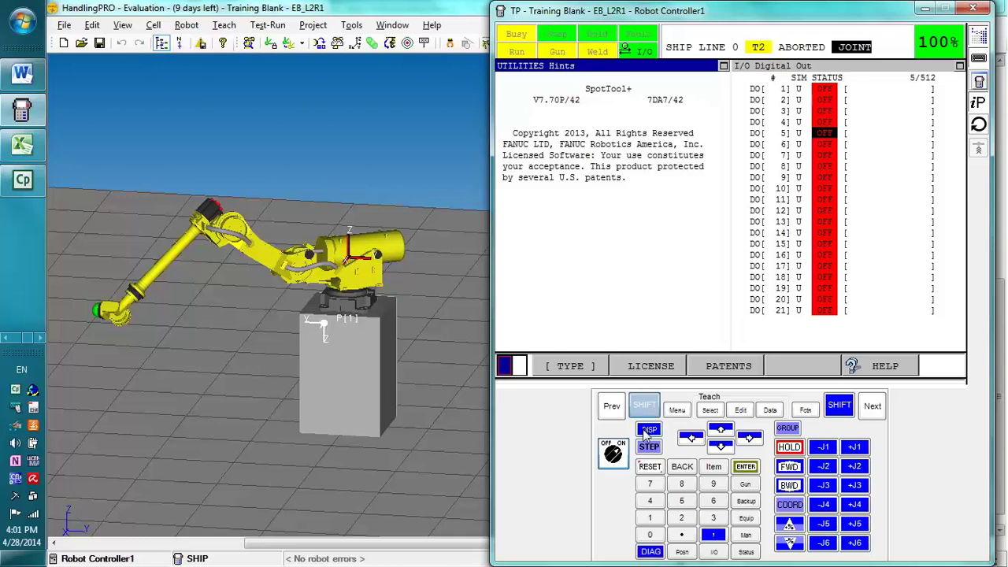
pyautogui.click(647, 426)
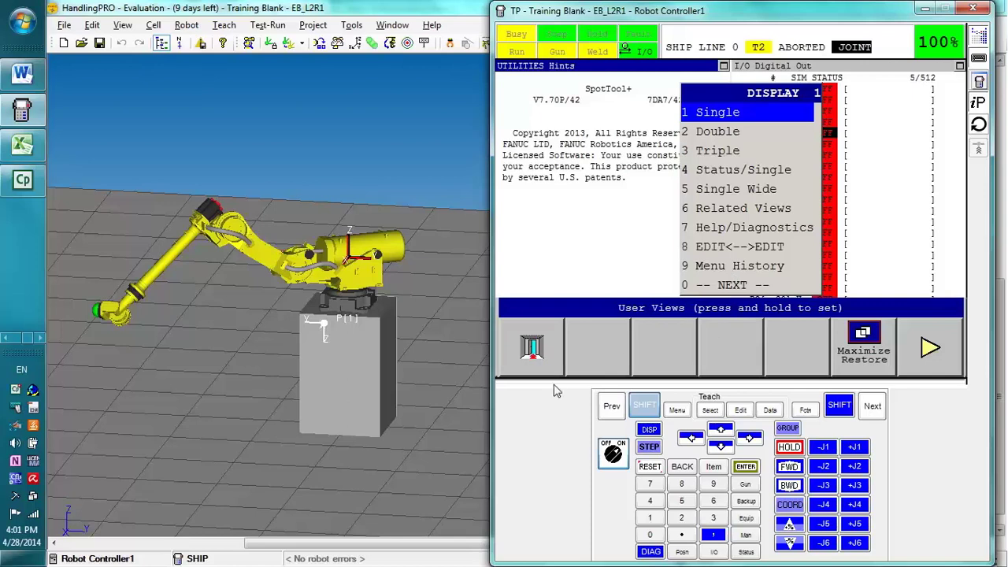
pyautogui.click(611, 406)
pyautogui.click(647, 406)
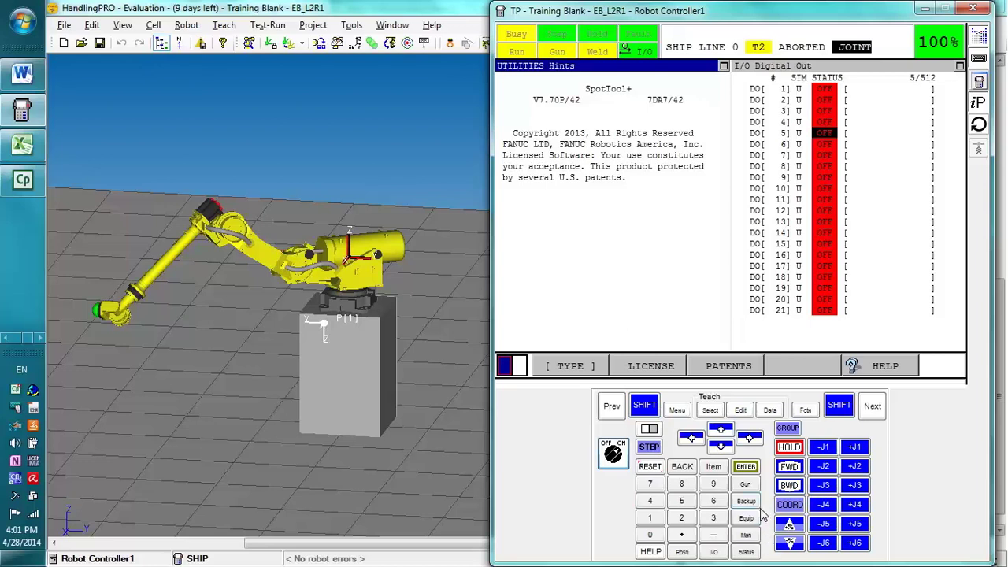
# Set the pendant display to the Single Wide layout
pyautogui.click(653, 411)
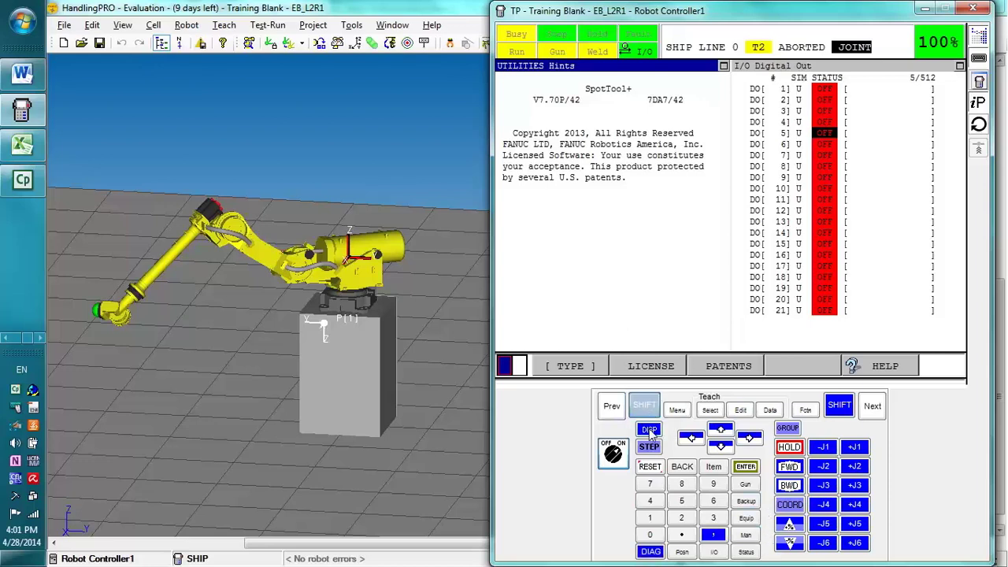
pyautogui.click(650, 429)
pyautogui.click(723, 446)
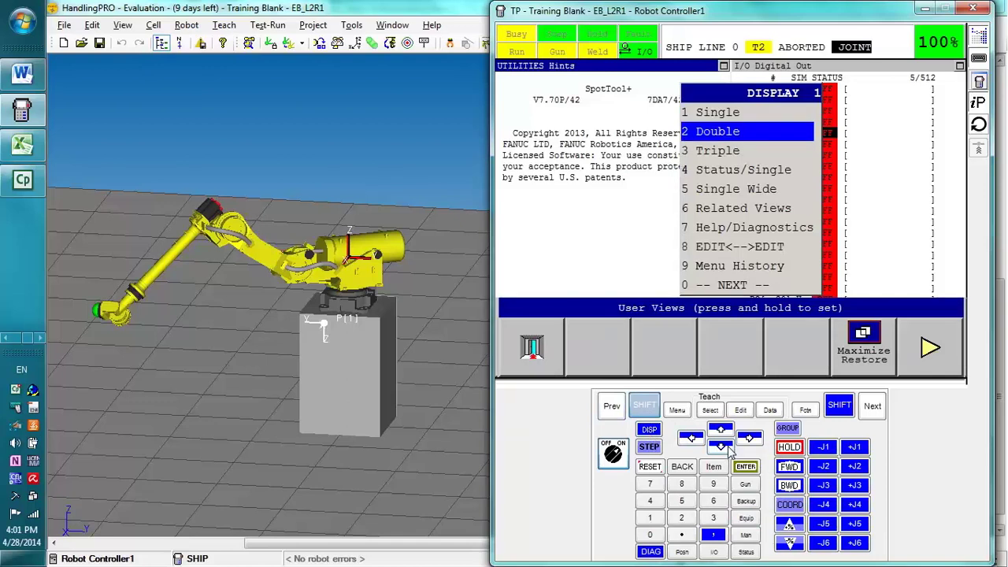
pyautogui.click(721, 445)
pyautogui.click(722, 447)
pyautogui.click(721, 446)
pyautogui.click(746, 466)
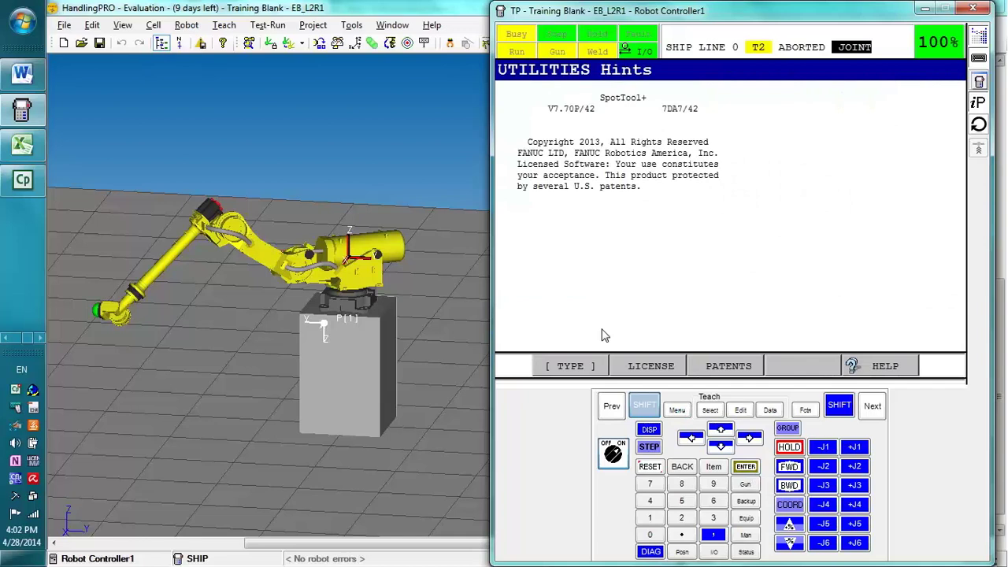
# Show the I/O Digital Out list, opening and closing the TYPE menu unchanged
pyautogui.click(650, 407)
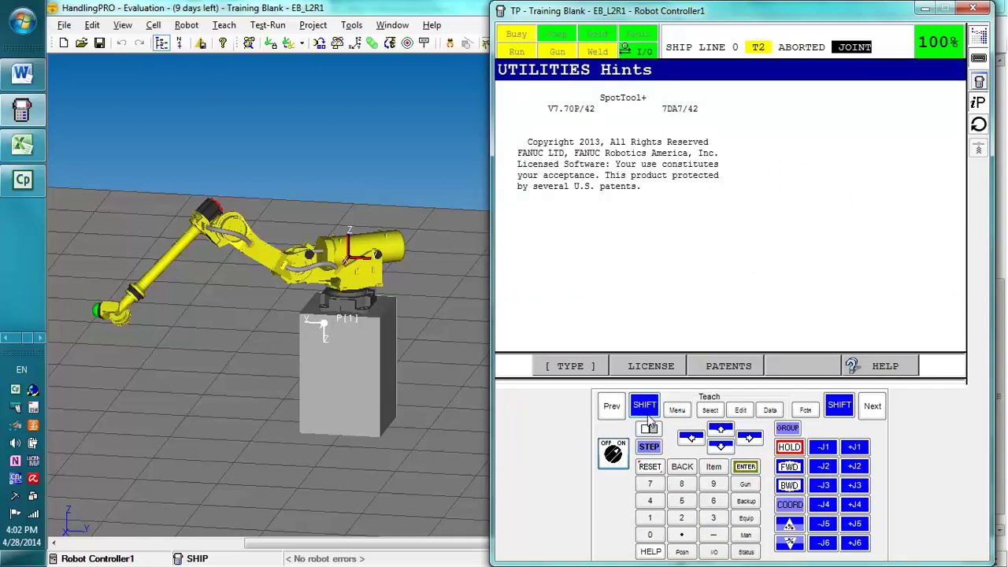
pyautogui.click(711, 553)
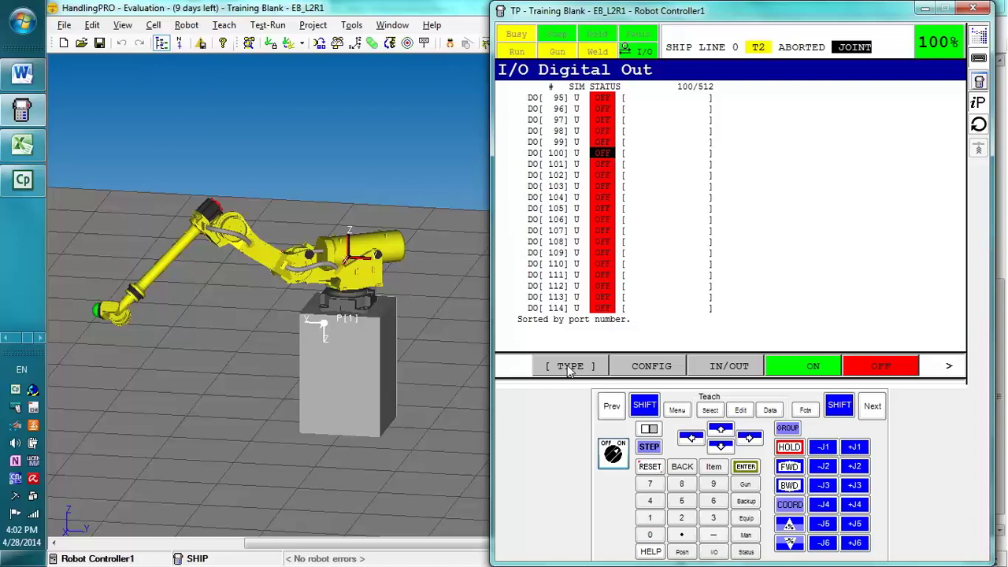
pyautogui.click(569, 367)
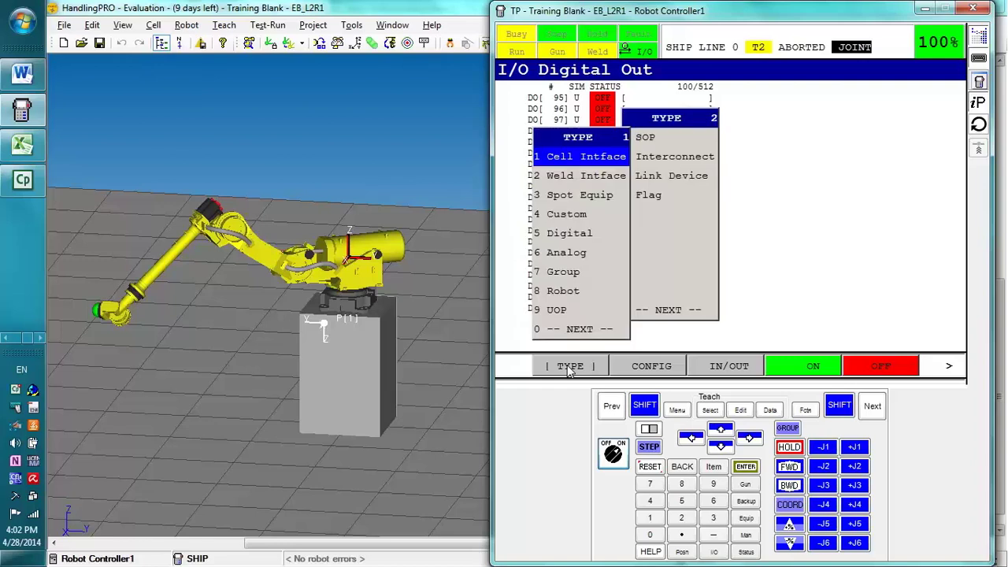
pyautogui.click(569, 368)
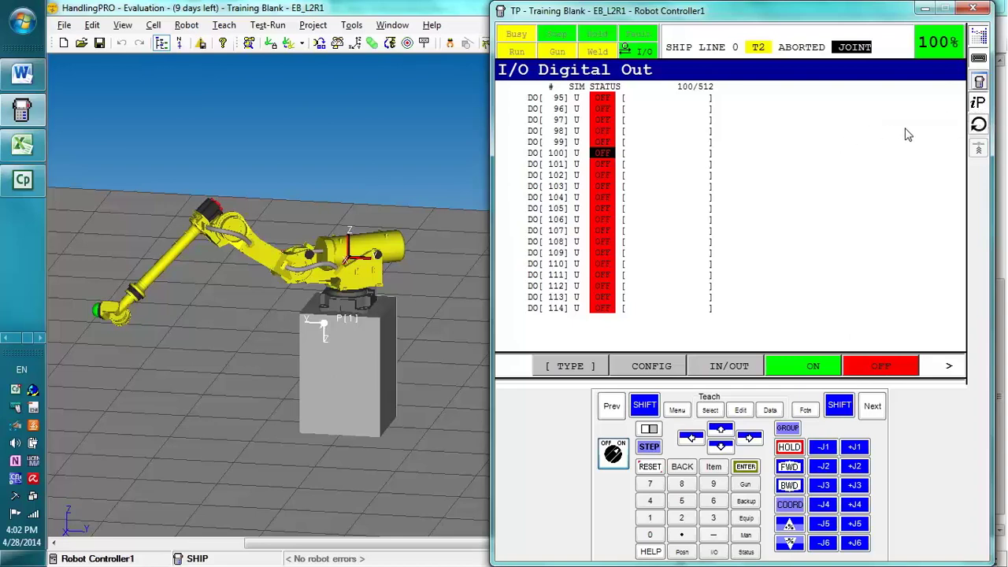
pyautogui.click(978, 110)
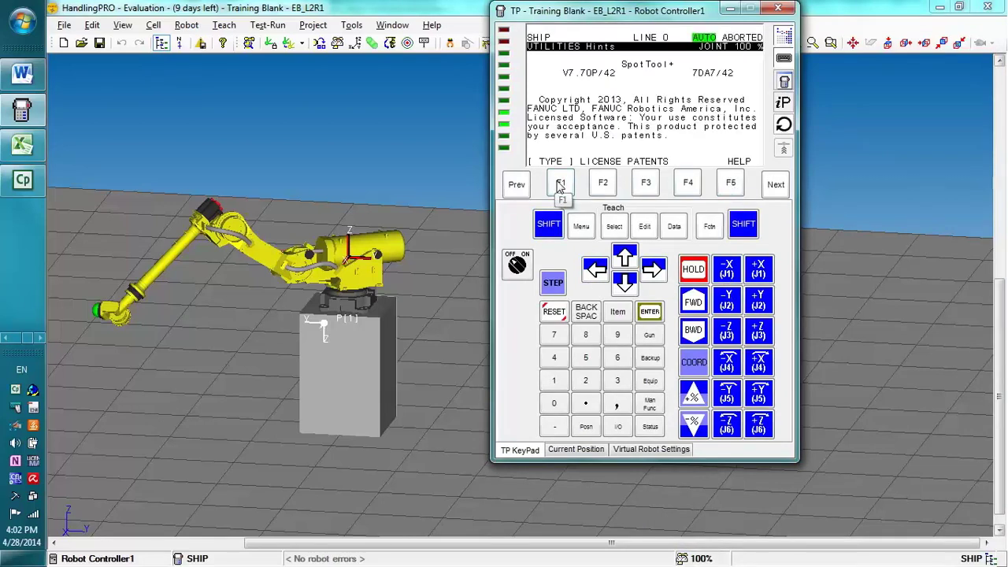
pyautogui.click(617, 426)
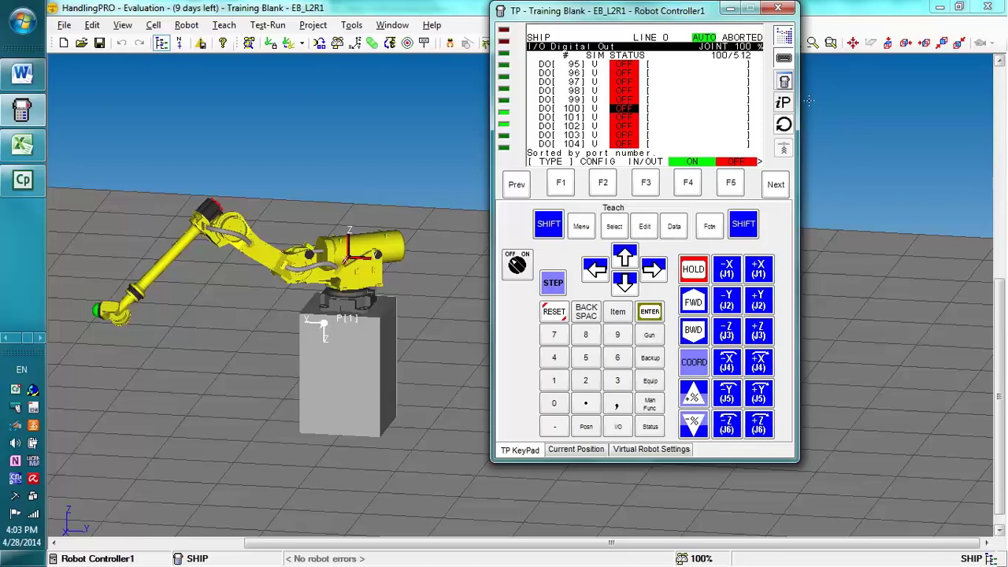
pyautogui.click(784, 108)
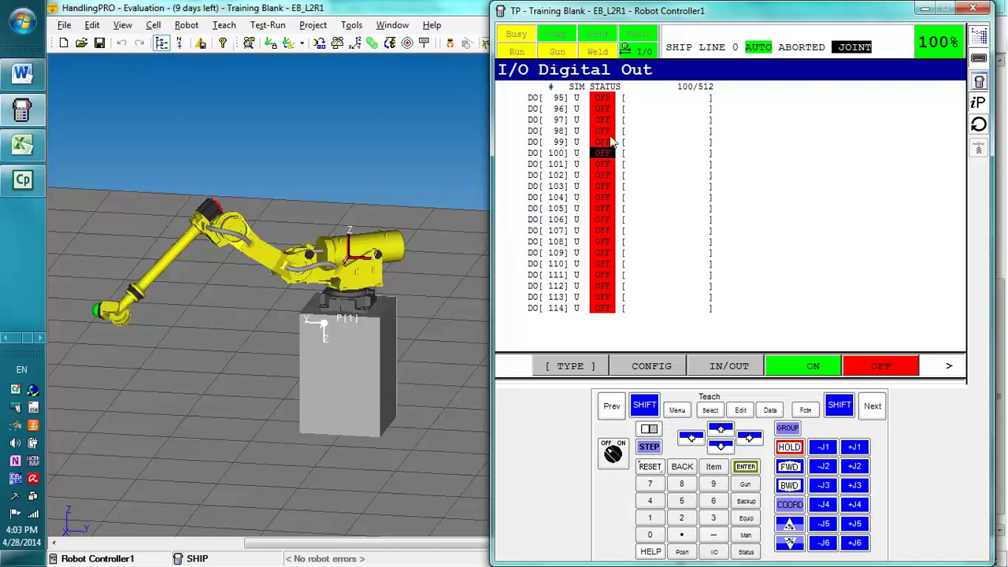
# Switch to digital inputs, then pick the Group type to show group outputs
pyautogui.click(711, 371)
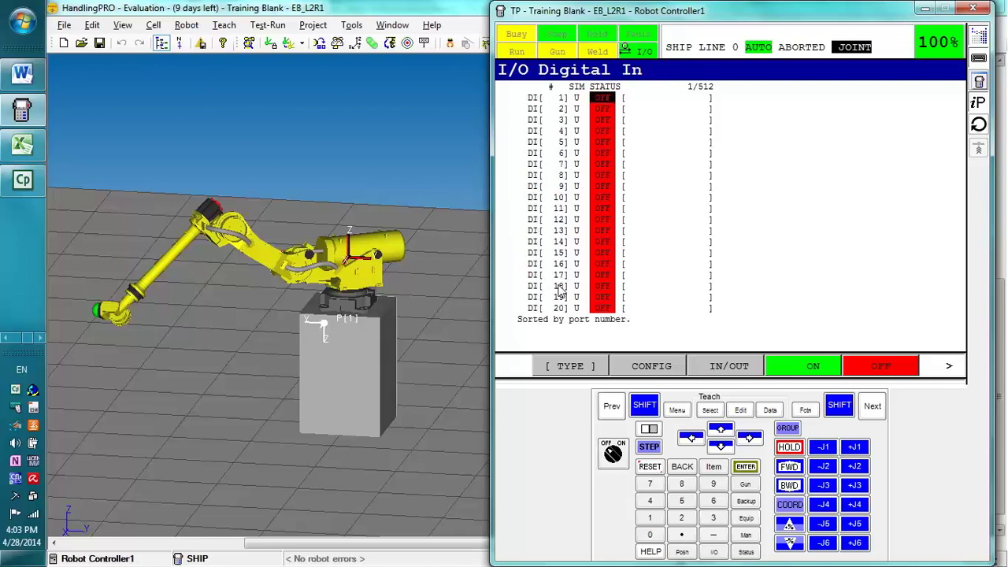
pyautogui.click(579, 368)
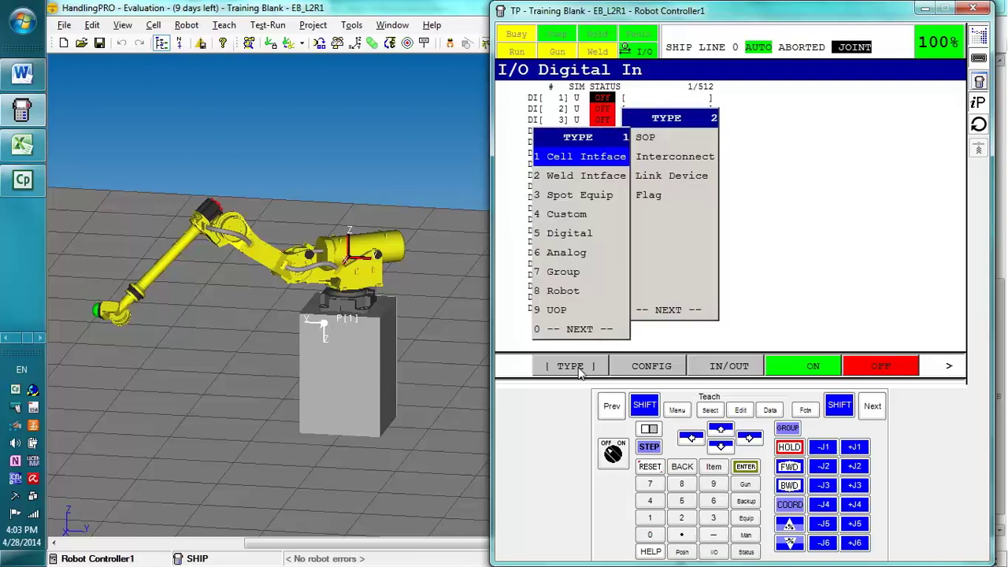
pyautogui.click(721, 446)
pyautogui.click(721, 445)
pyautogui.click(721, 446)
pyautogui.click(721, 446)
pyautogui.click(721, 446)
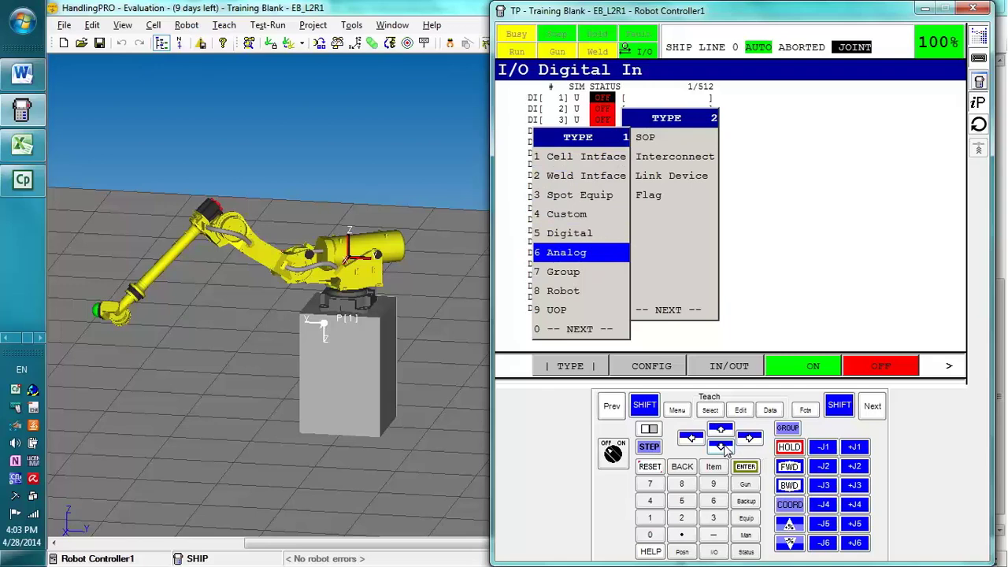
pyautogui.click(722, 446)
pyautogui.click(746, 468)
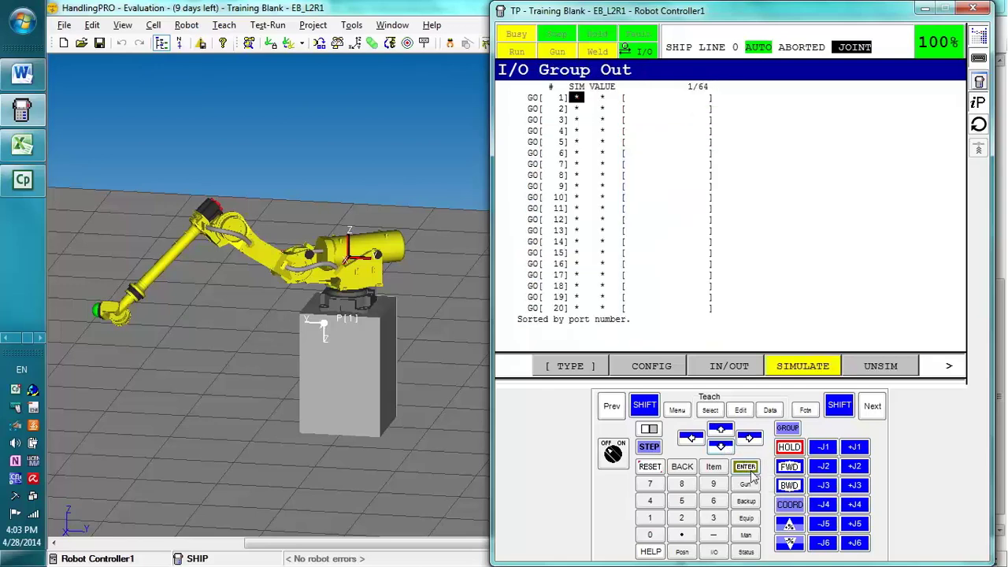
# Choose the Digital I/O type and toggle IN/OUT to show Digital Out
pyautogui.click(579, 366)
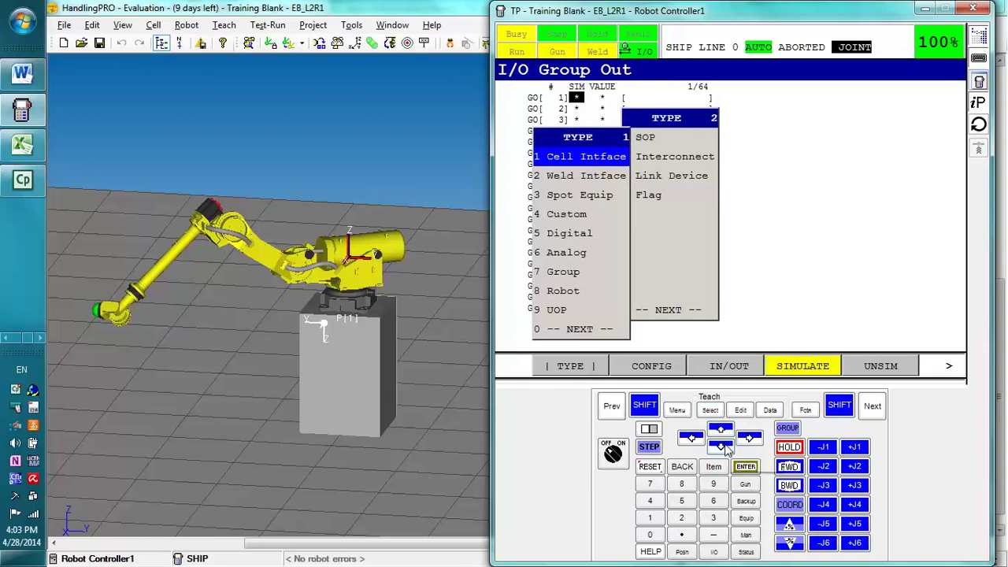
pyautogui.click(721, 445)
pyautogui.click(721, 445)
pyautogui.click(721, 446)
pyautogui.click(721, 445)
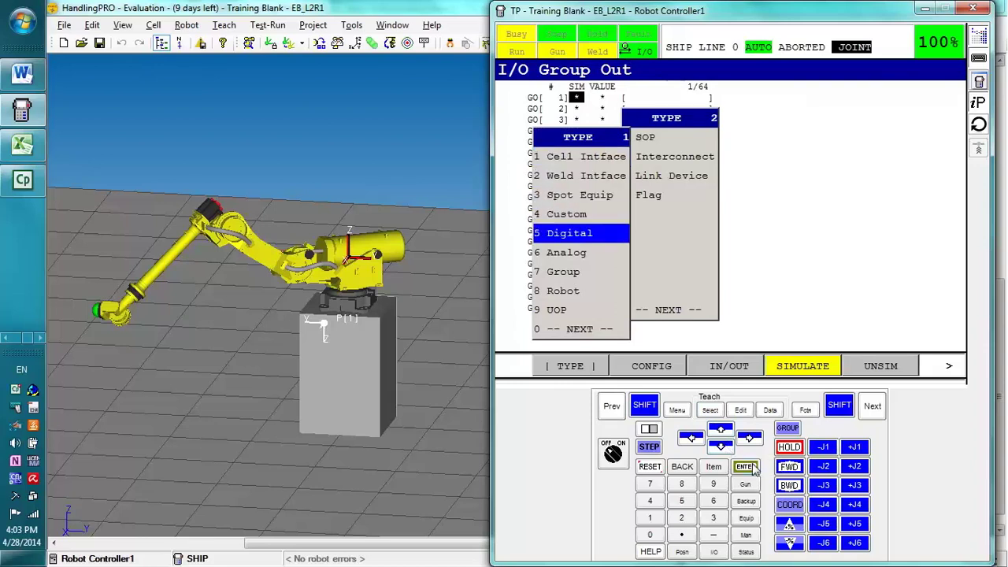
pyautogui.click(745, 466)
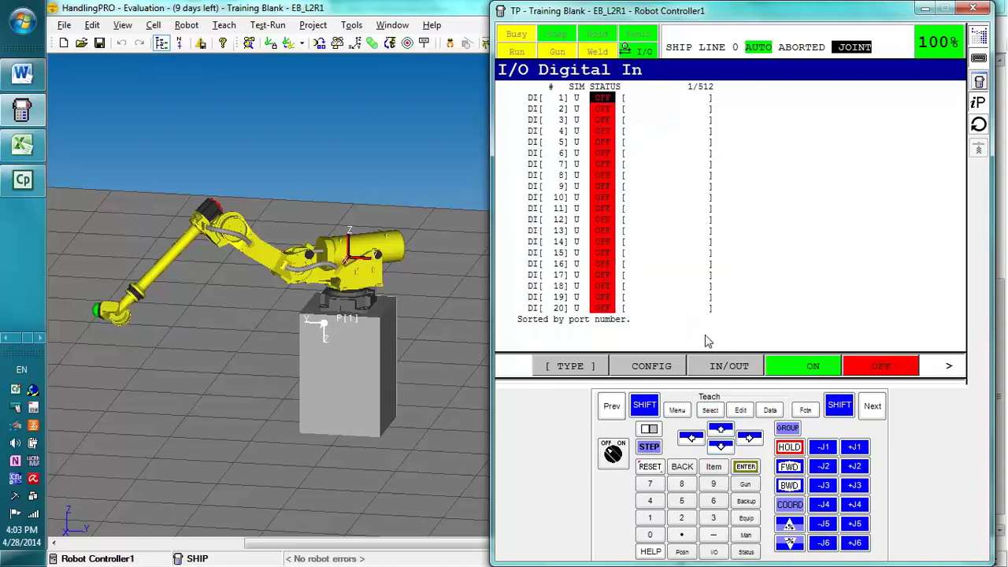
pyautogui.click(725, 366)
# Pick 7 Group from the I/O TYPE list to list GO[1] through GO[20]
pyautogui.click(568, 367)
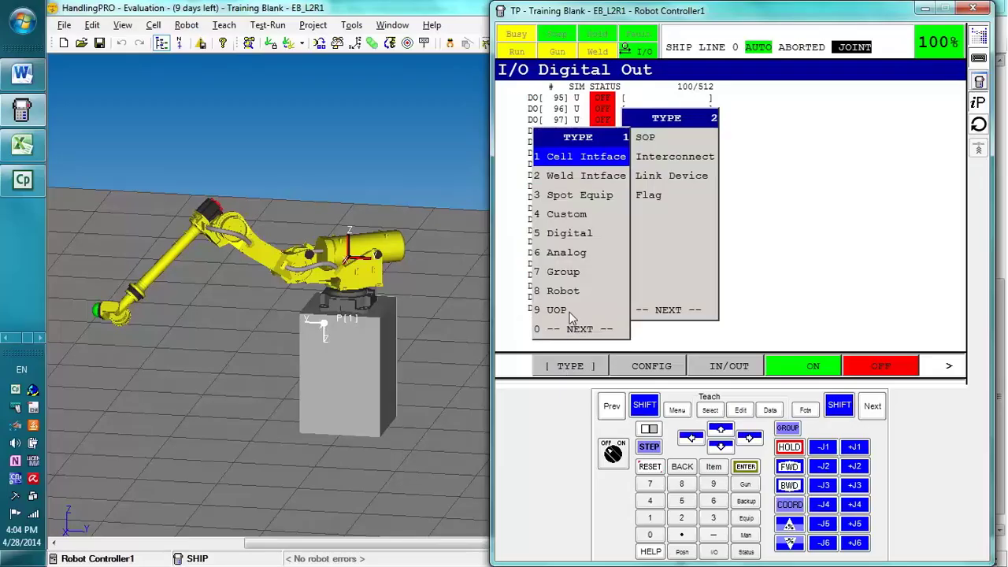
pyautogui.click(721, 447)
pyautogui.click(721, 447)
pyautogui.click(721, 448)
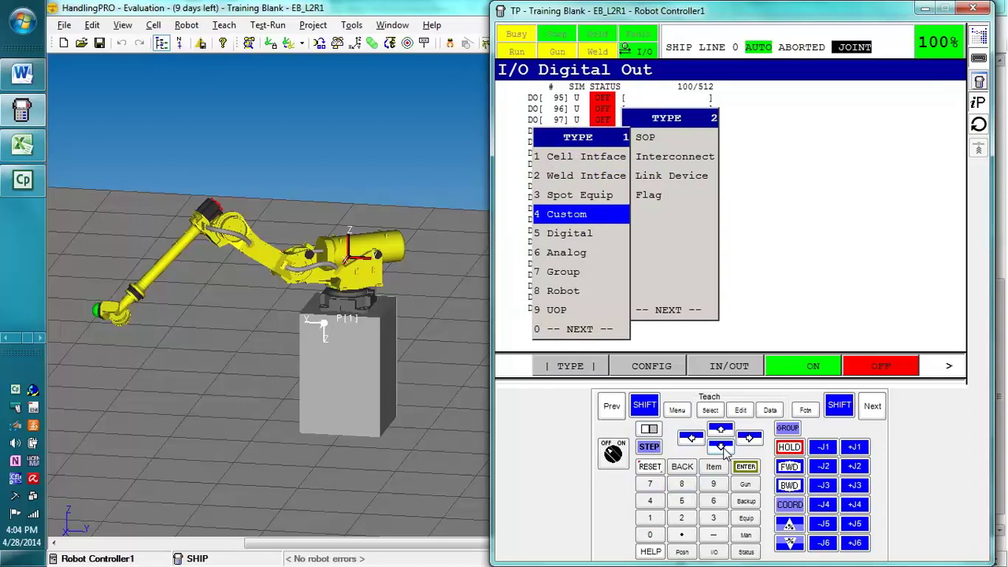
pyautogui.click(721, 447)
pyautogui.click(721, 447)
pyautogui.click(721, 447)
pyautogui.click(745, 466)
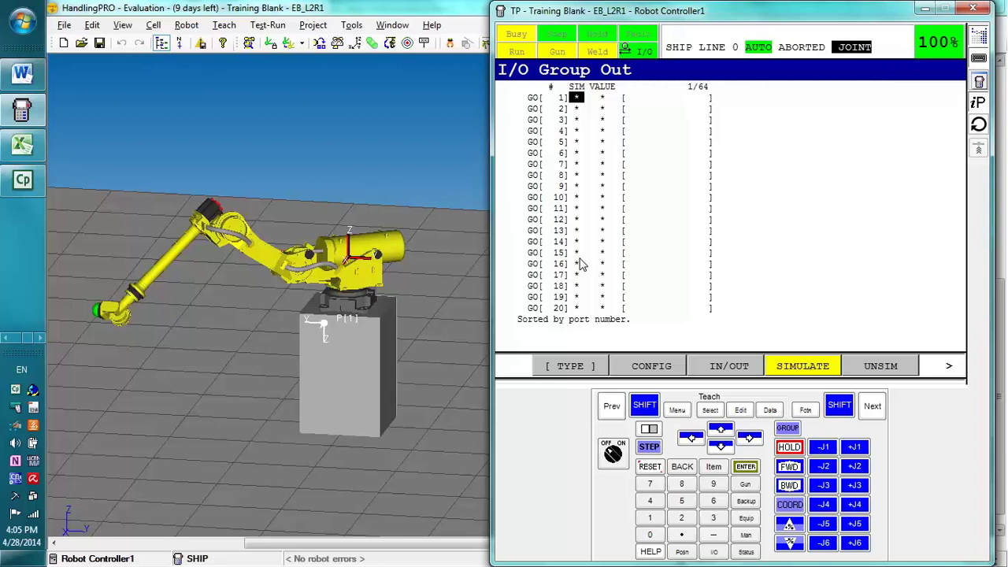
pyautogui.click(570, 366)
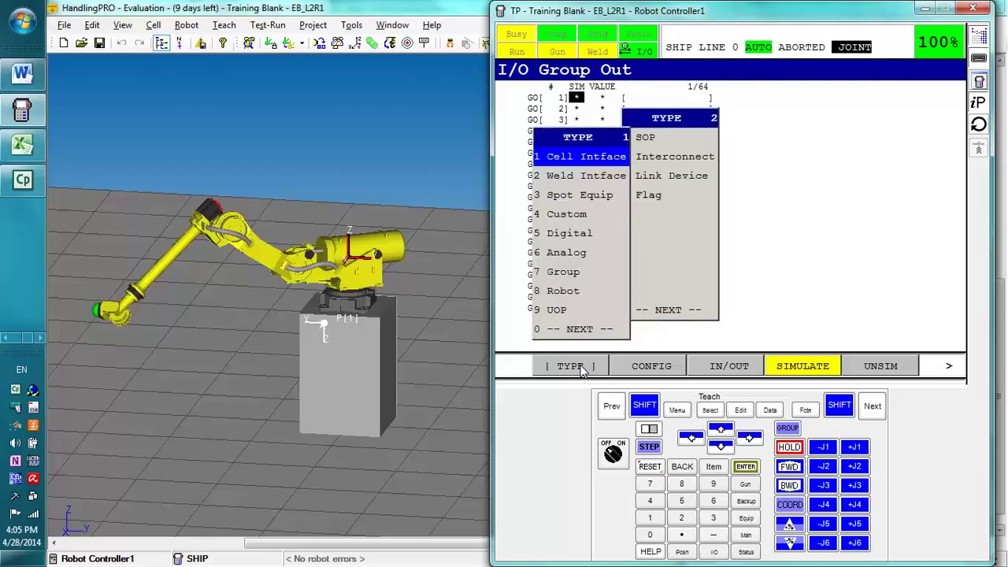
pyautogui.click(666, 159)
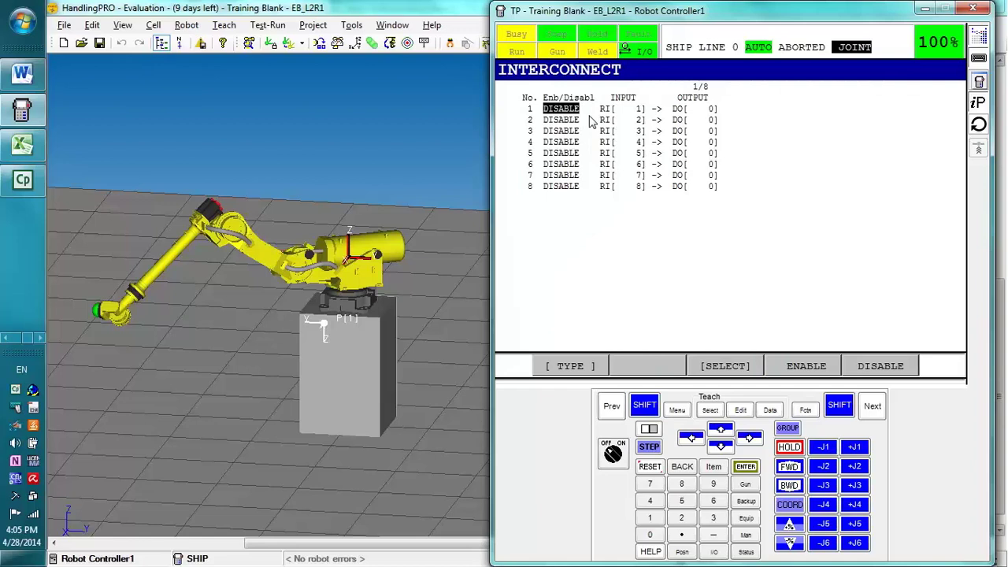
pyautogui.click(724, 370)
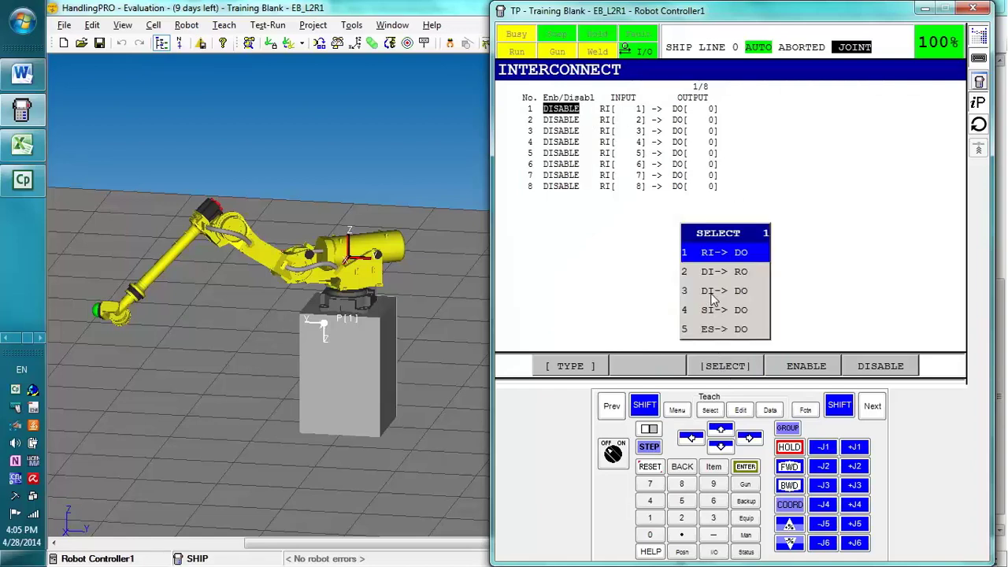
pyautogui.click(740, 290)
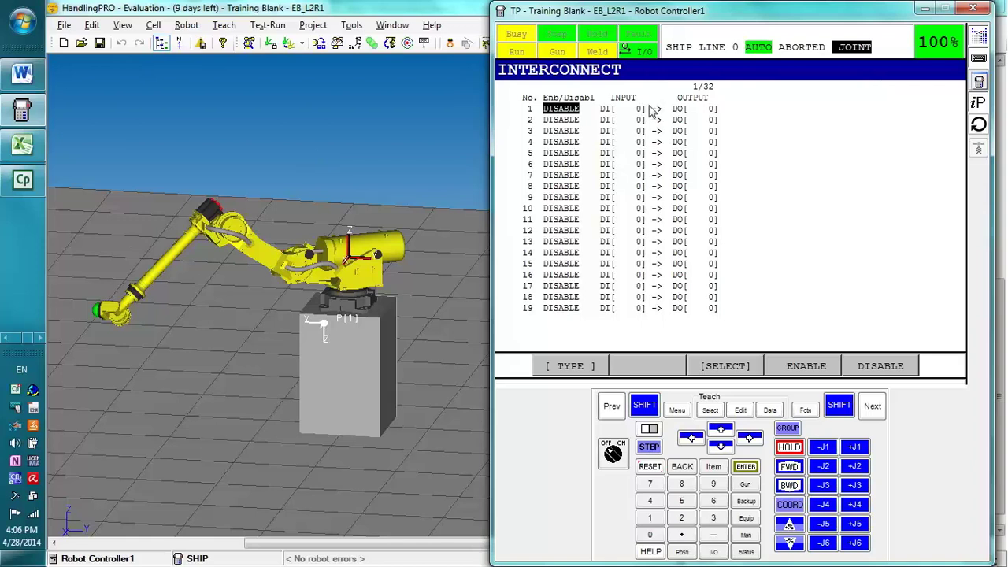
pyautogui.click(628, 111)
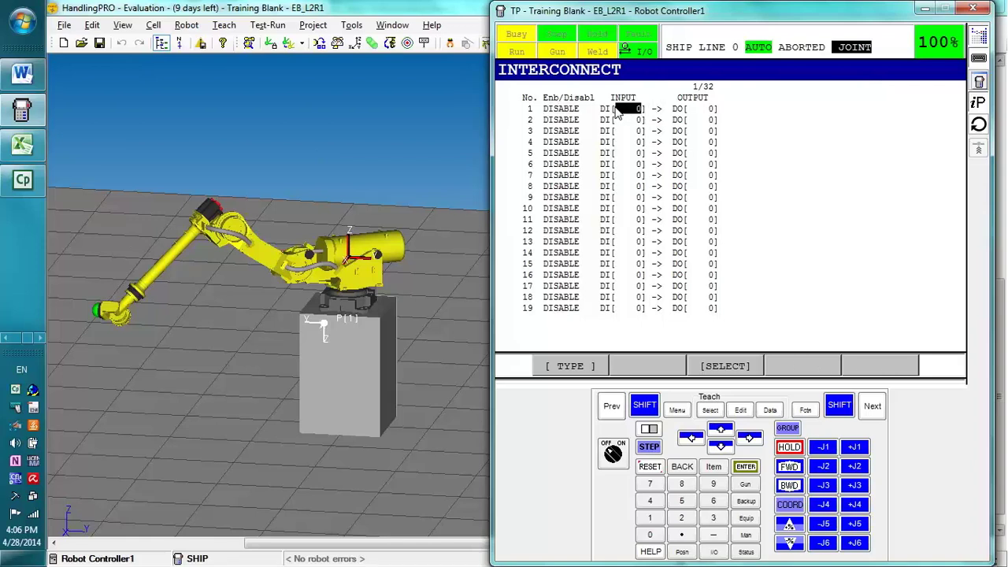
pyautogui.click(696, 111)
pyautogui.click(724, 367)
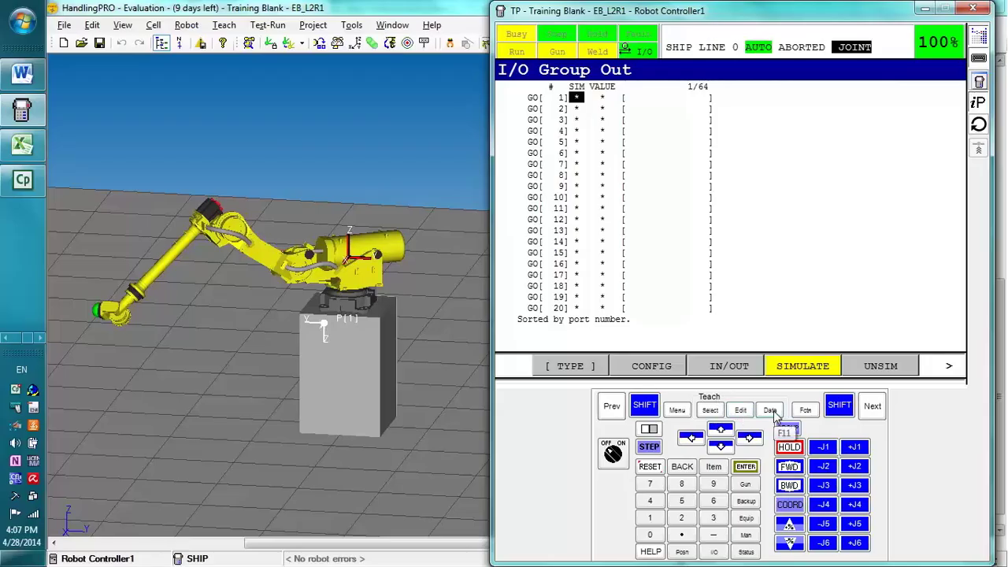
# Open the position register data, then change the DATA type to numeric Registers
pyautogui.click(770, 410)
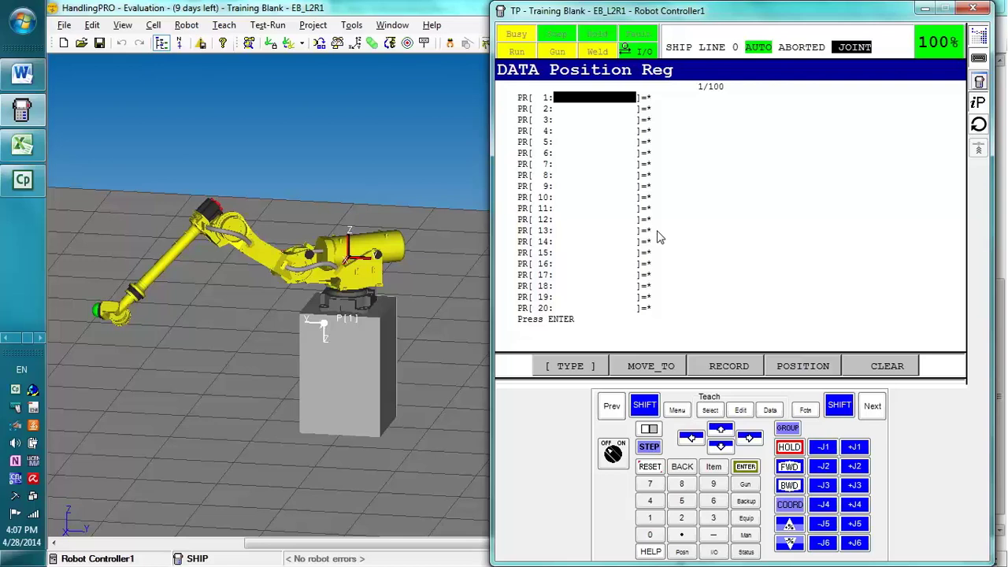
pyautogui.click(561, 367)
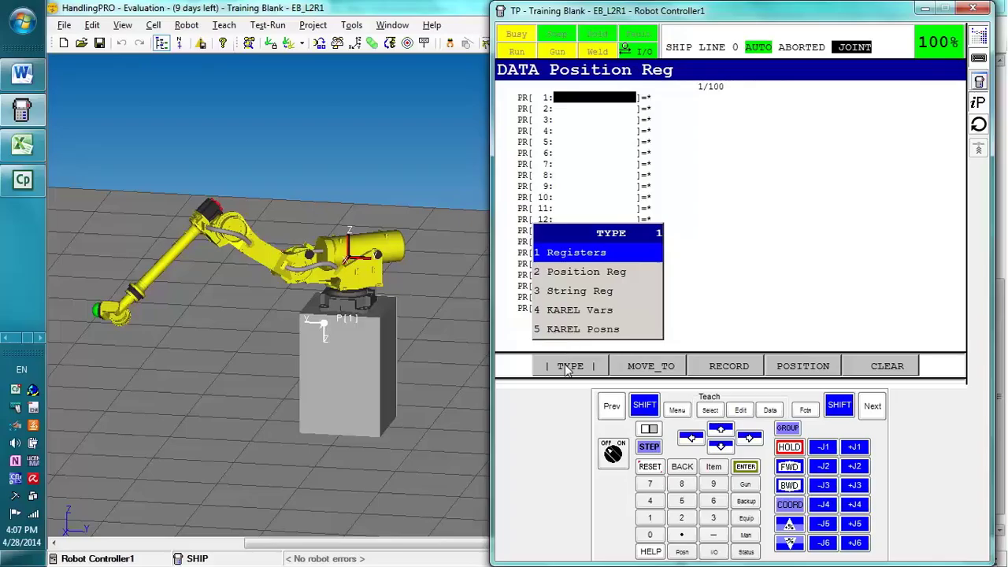
pyautogui.click(561, 367)
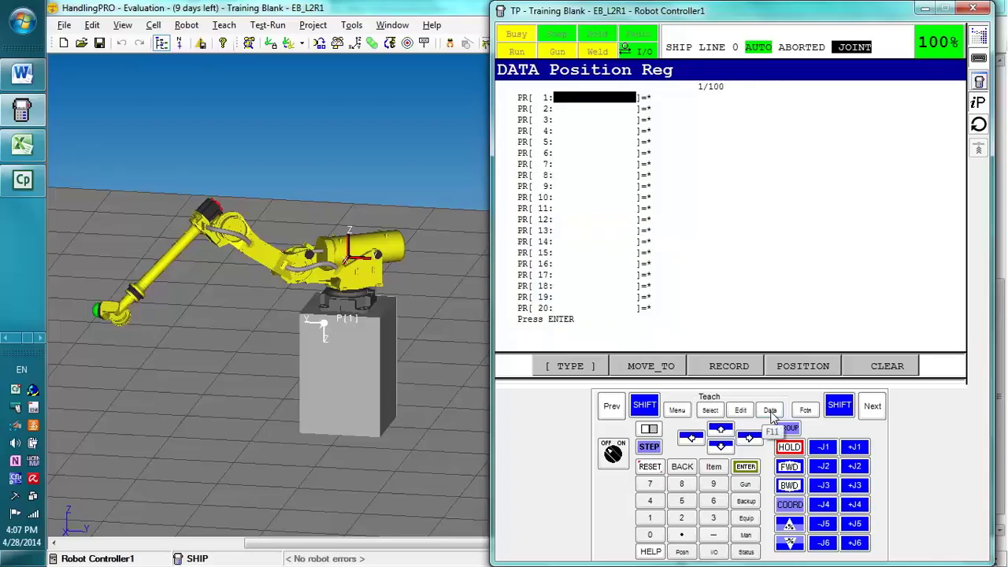
pyautogui.click(577, 369)
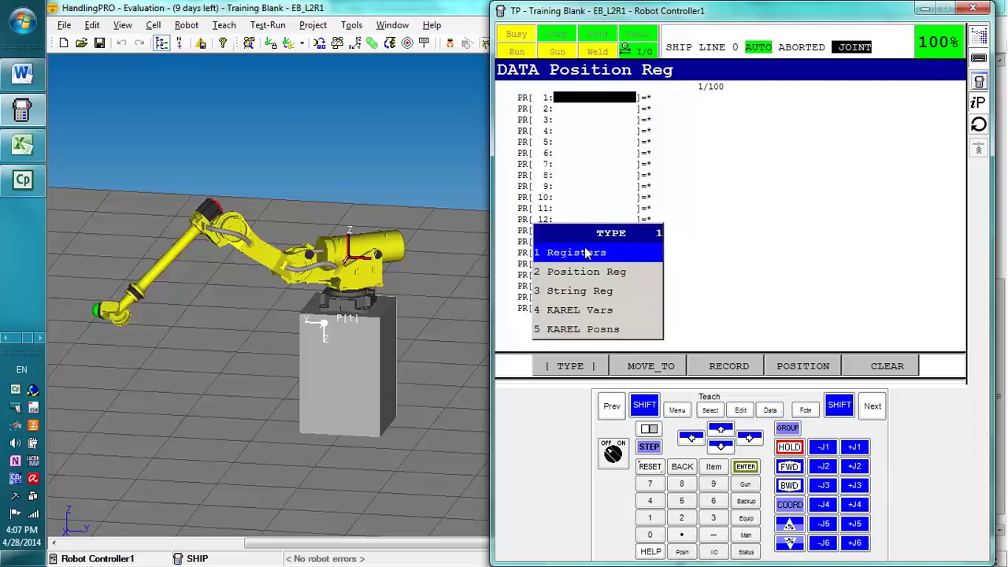
pyautogui.click(584, 253)
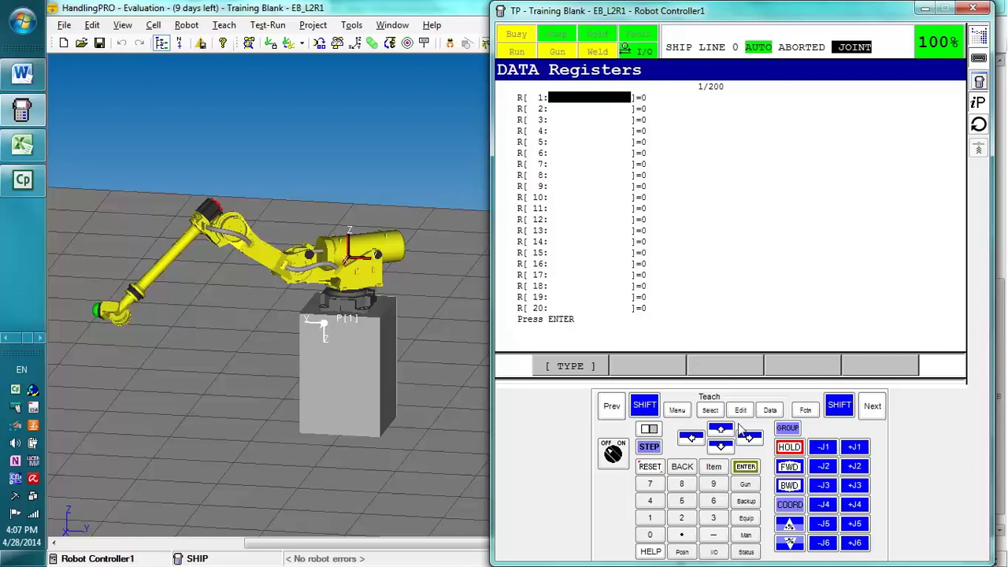
# Return briefly to I/O Group Out, then reopen the DATA Registers list
pyautogui.click(711, 554)
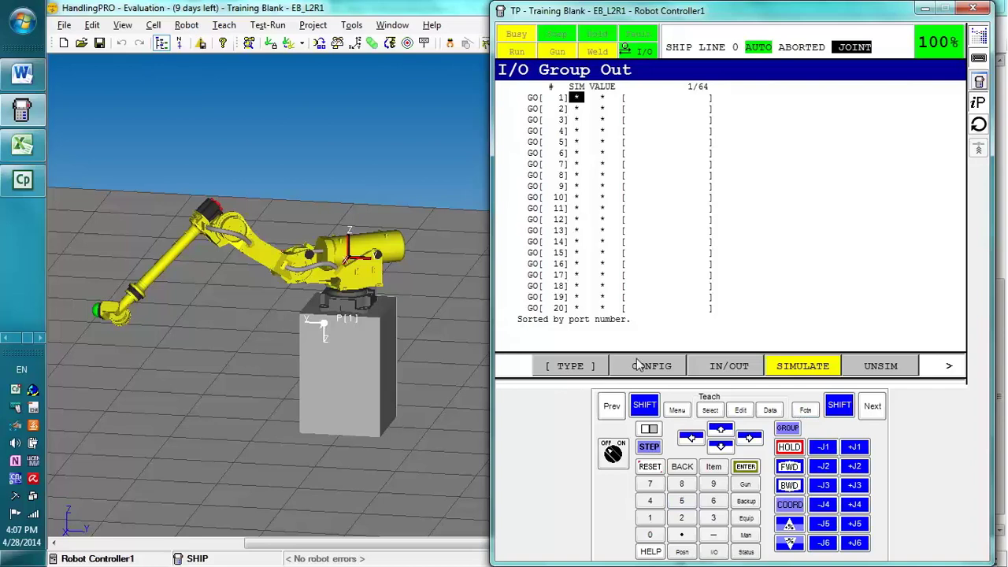
pyautogui.click(586, 373)
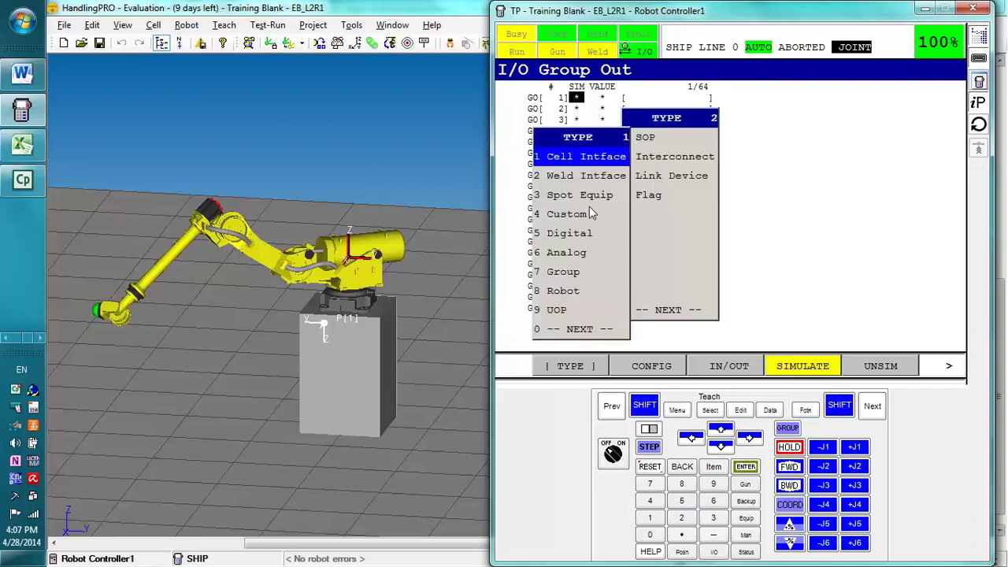
pyautogui.click(574, 367)
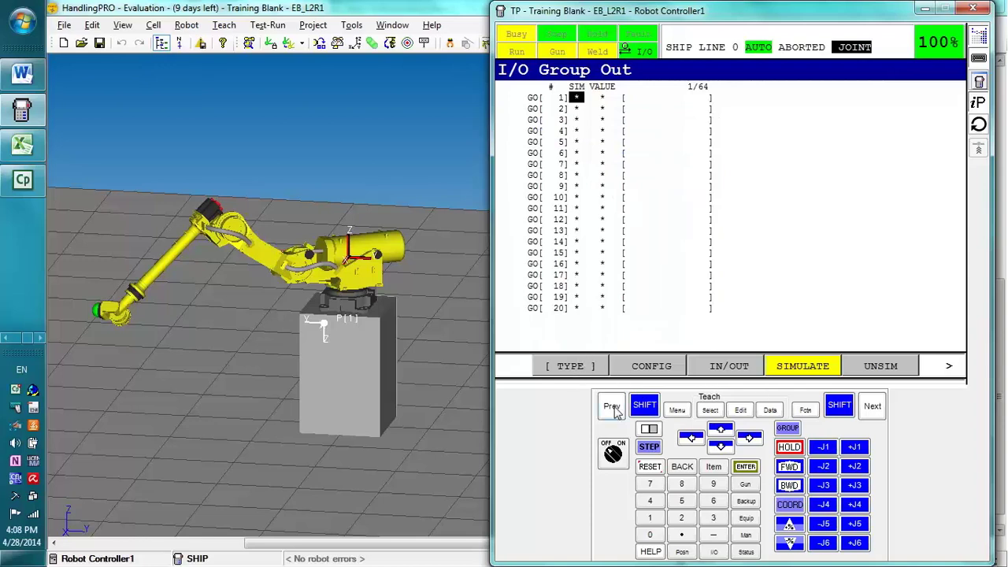
pyautogui.click(770, 410)
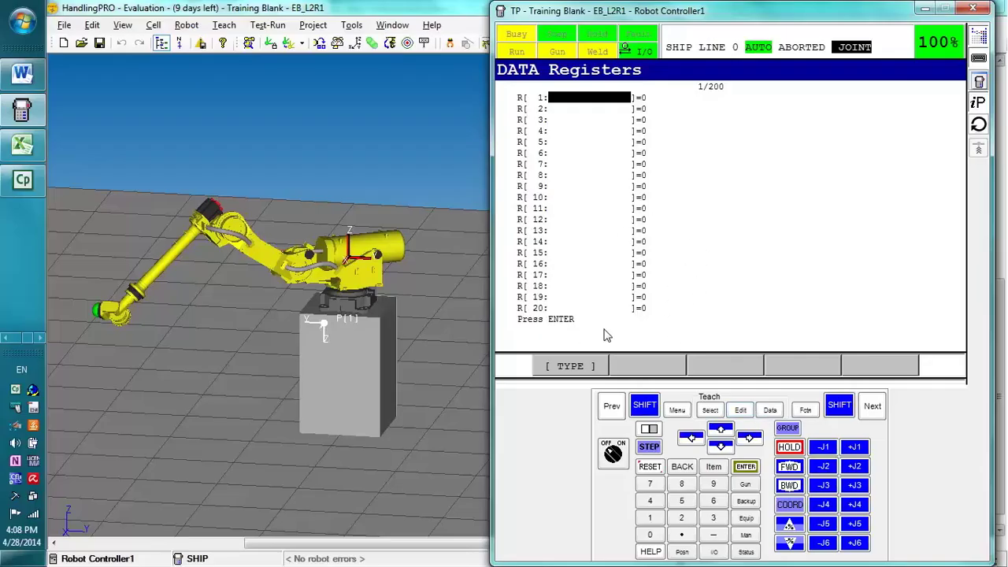
# Pick the TEST program from the SELECT list and open it
pyautogui.click(710, 411)
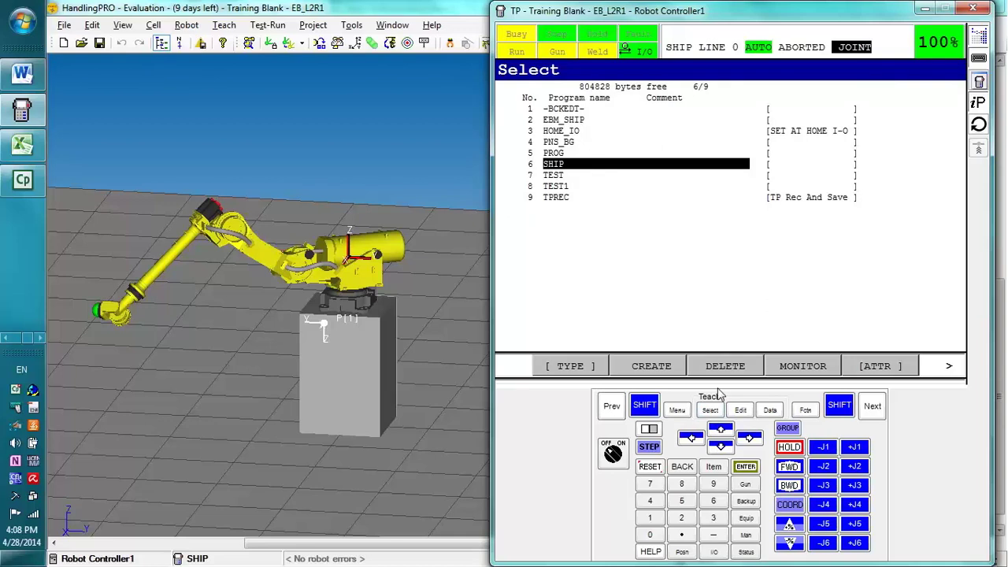
pyautogui.click(721, 446)
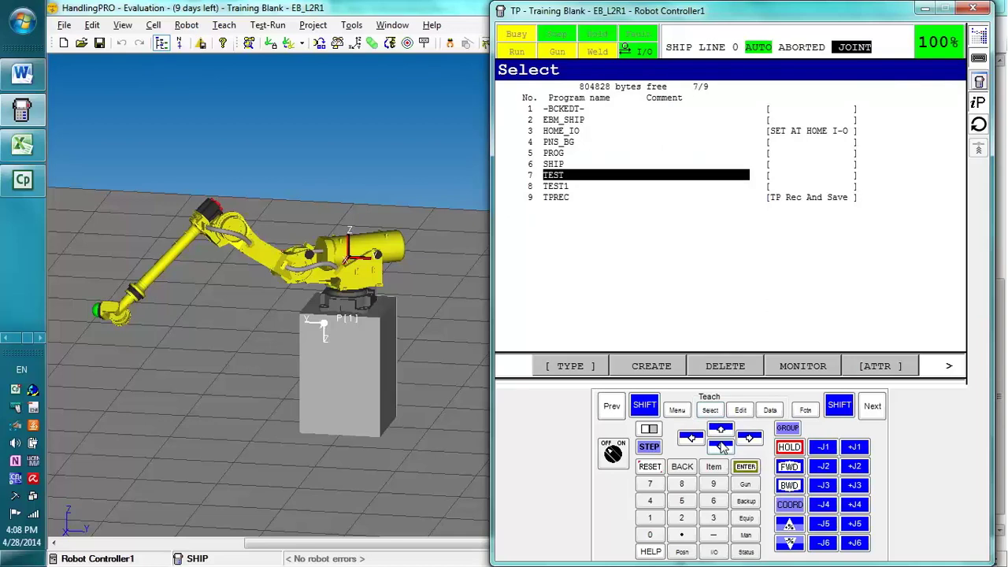
pyautogui.click(752, 468)
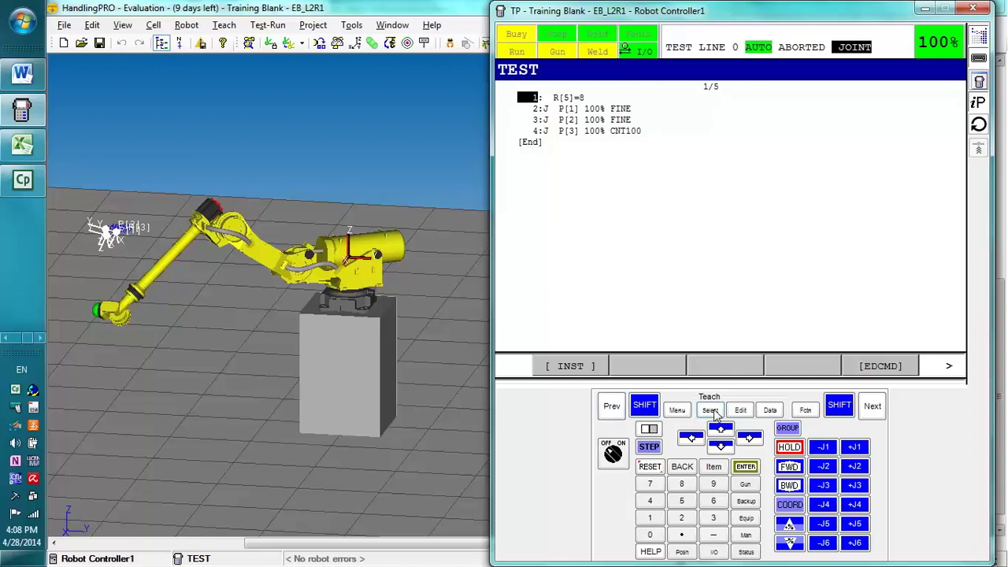
# Glance at the data registers, then step through TEST lines 1–4 and the P[3] index
pyautogui.click(769, 410)
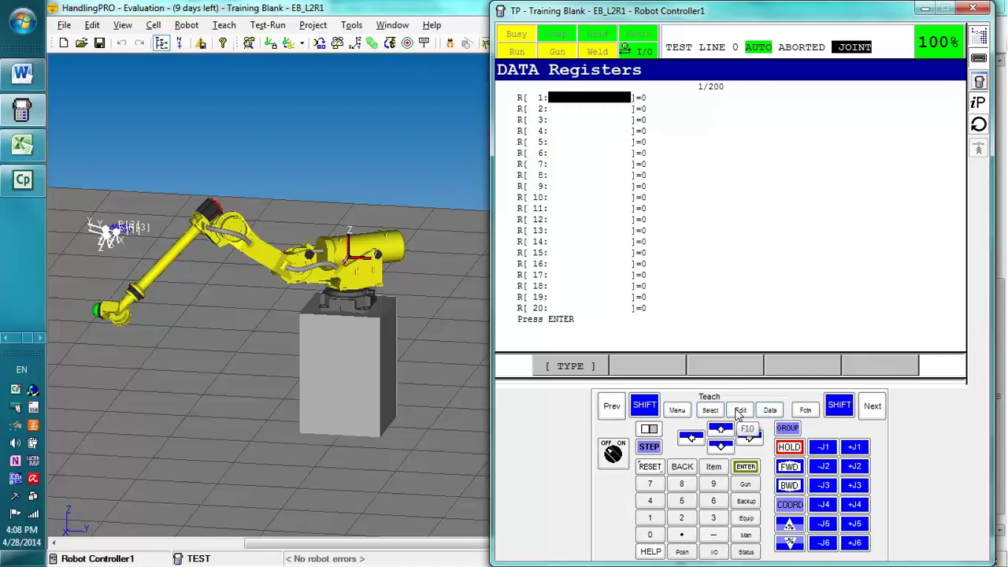
pyautogui.click(739, 411)
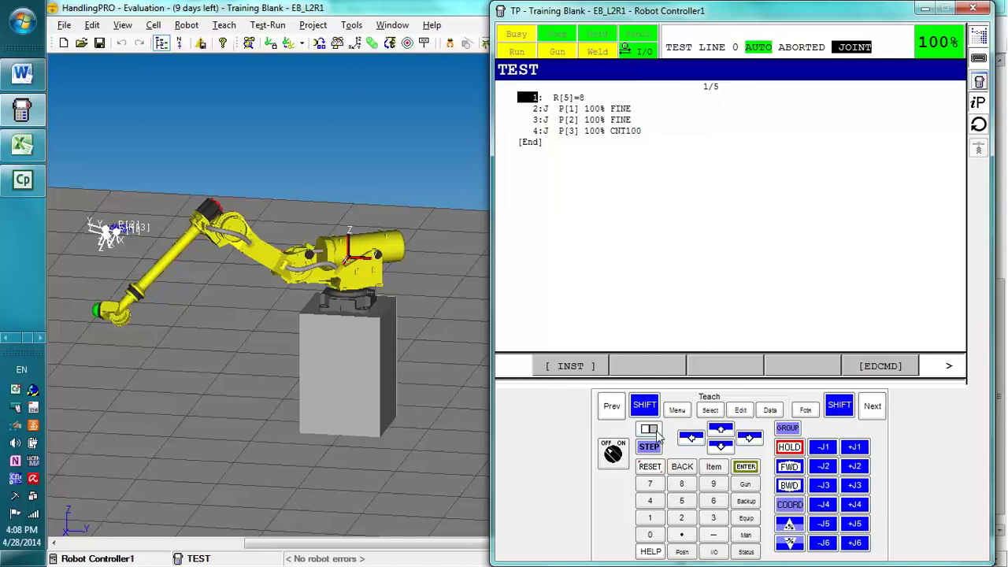
pyautogui.click(720, 444)
pyautogui.click(719, 444)
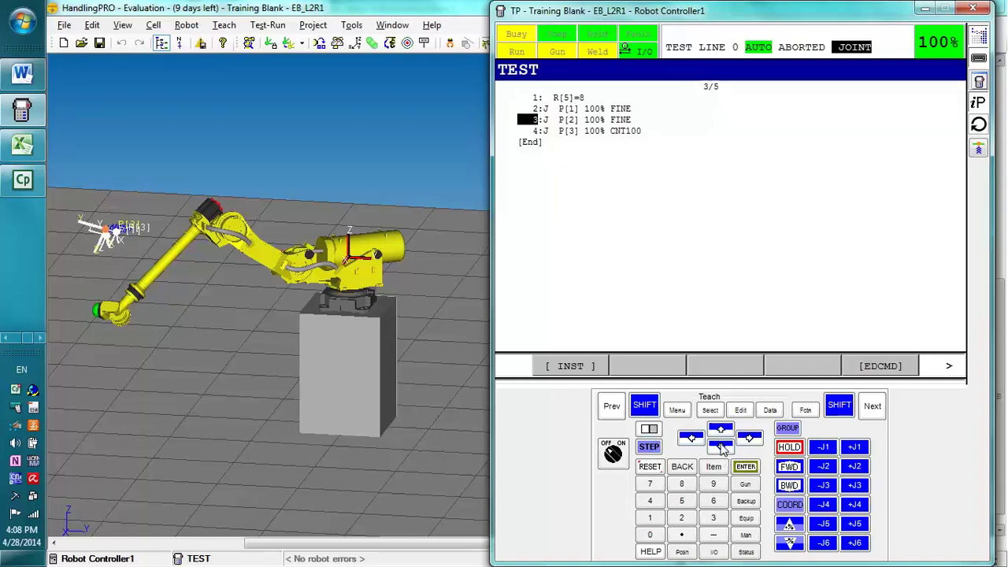
pyautogui.click(721, 430)
pyautogui.click(720, 430)
pyautogui.click(720, 446)
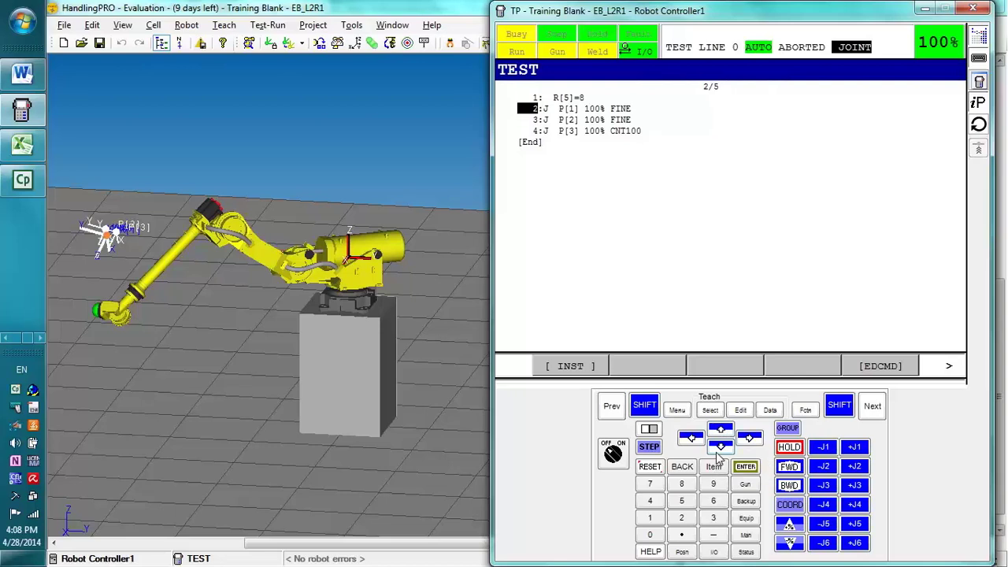
pyautogui.click(719, 445)
pyautogui.click(719, 445)
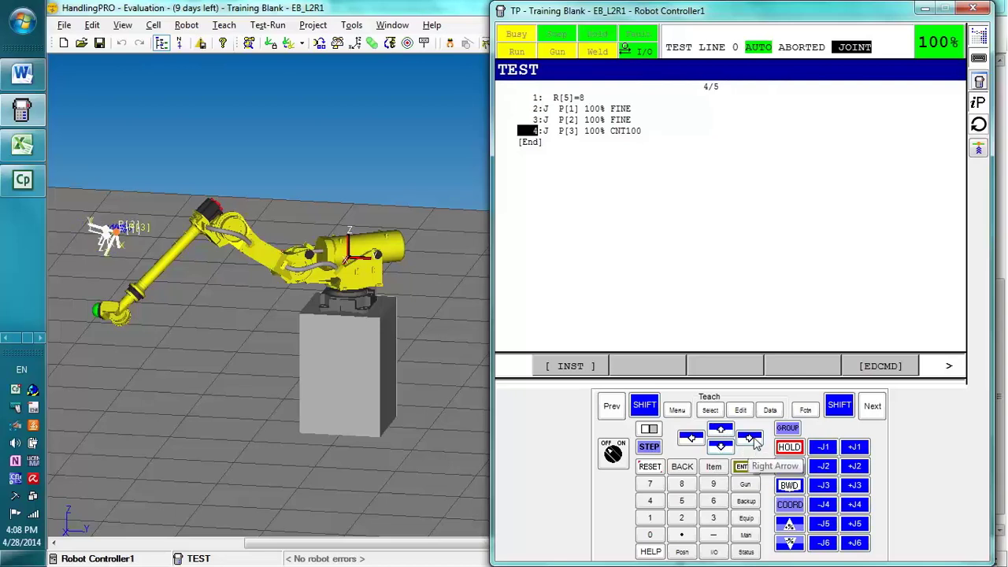
pyautogui.click(749, 438)
pyautogui.click(750, 438)
pyautogui.click(696, 438)
pyautogui.click(695, 437)
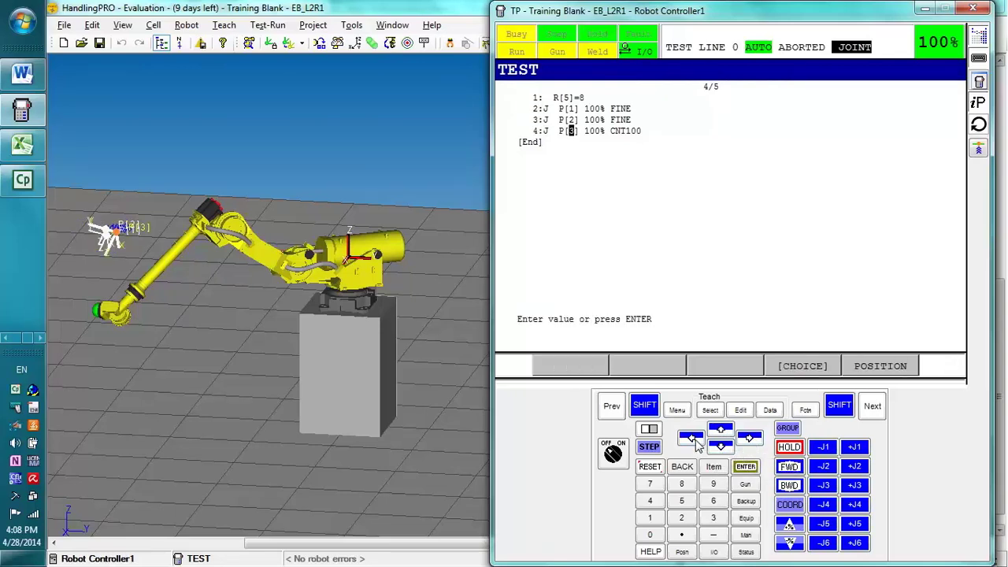
# Jump between line 1 and [End] with SHIFT+arrows, then show the I/O Group Out list
pyautogui.click(721, 430)
pyautogui.click(720, 430)
pyautogui.click(720, 430)
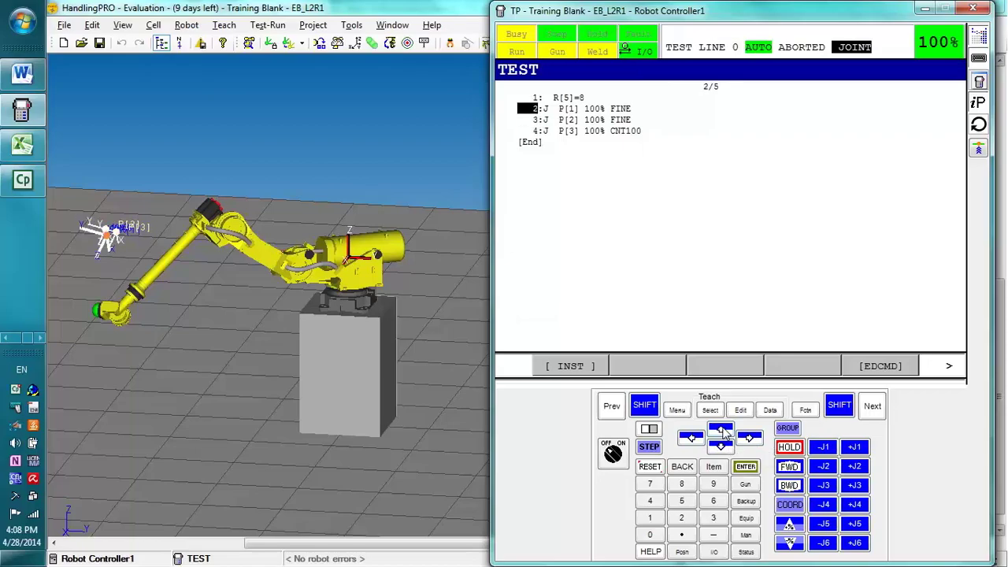
pyautogui.click(644, 405)
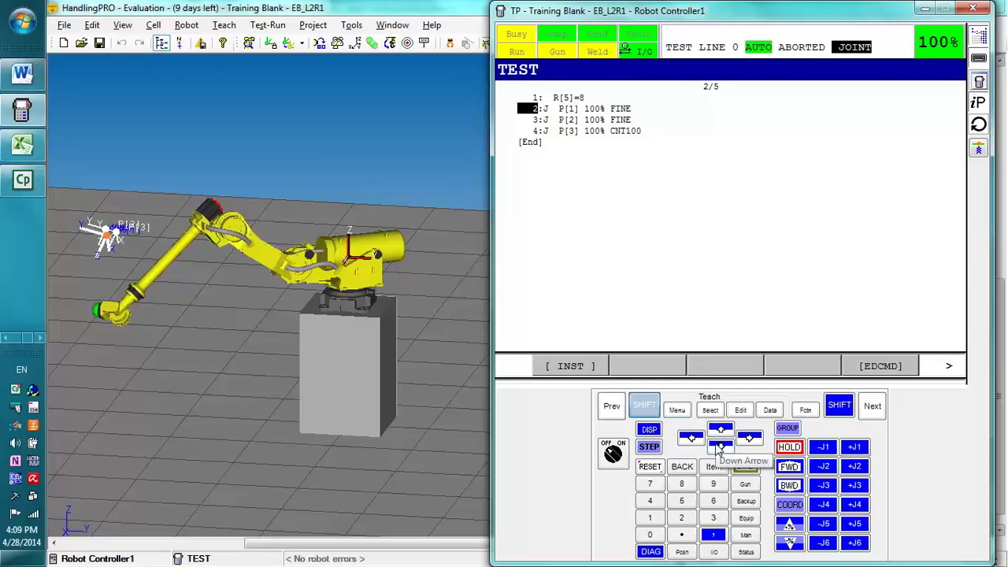
pyautogui.click(720, 446)
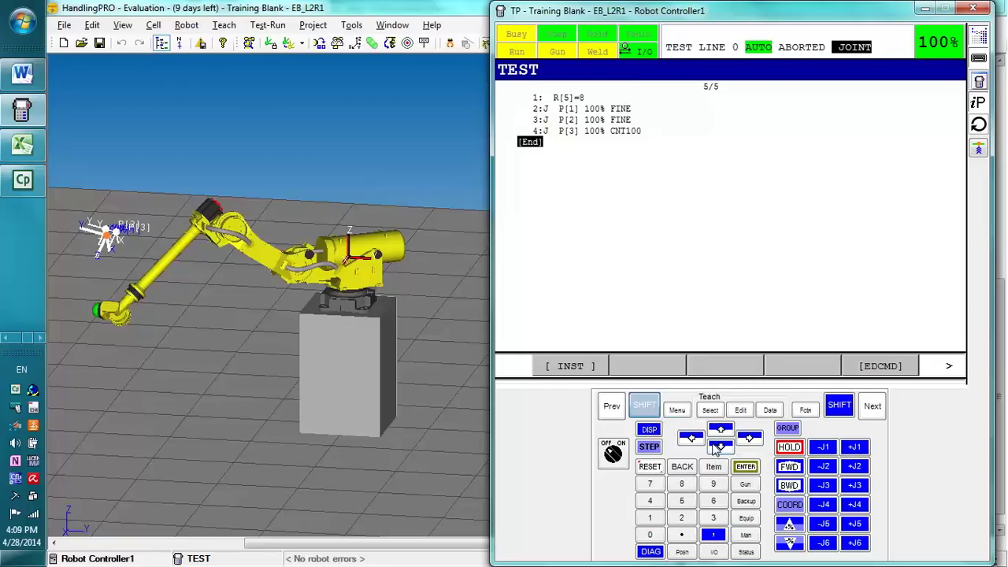
pyautogui.click(720, 430)
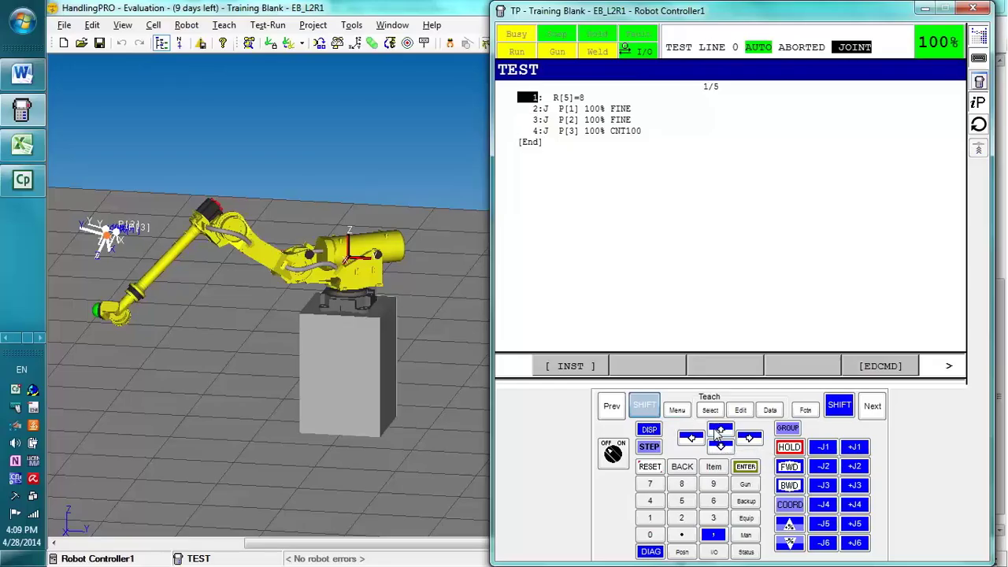
pyautogui.click(644, 411)
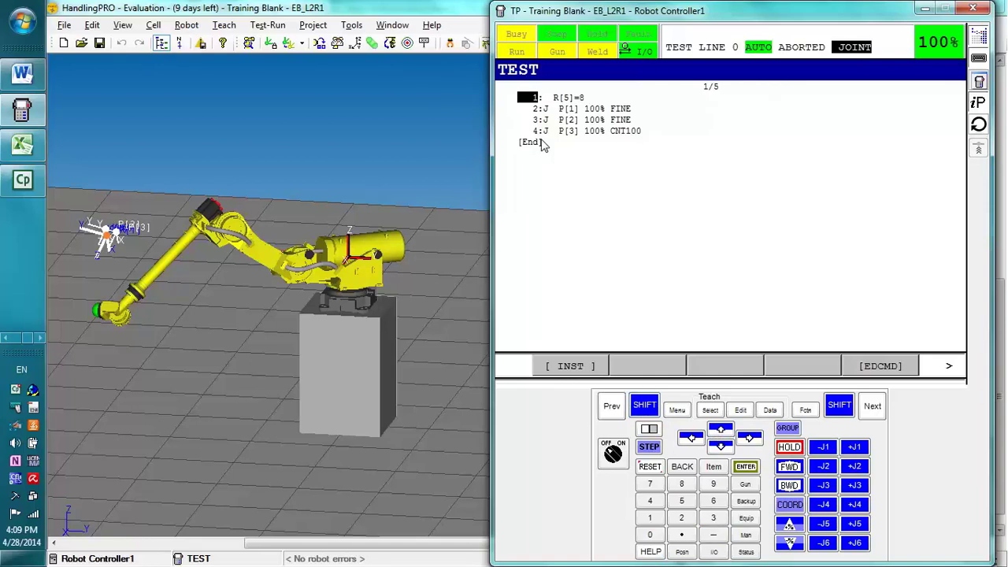
pyautogui.click(713, 551)
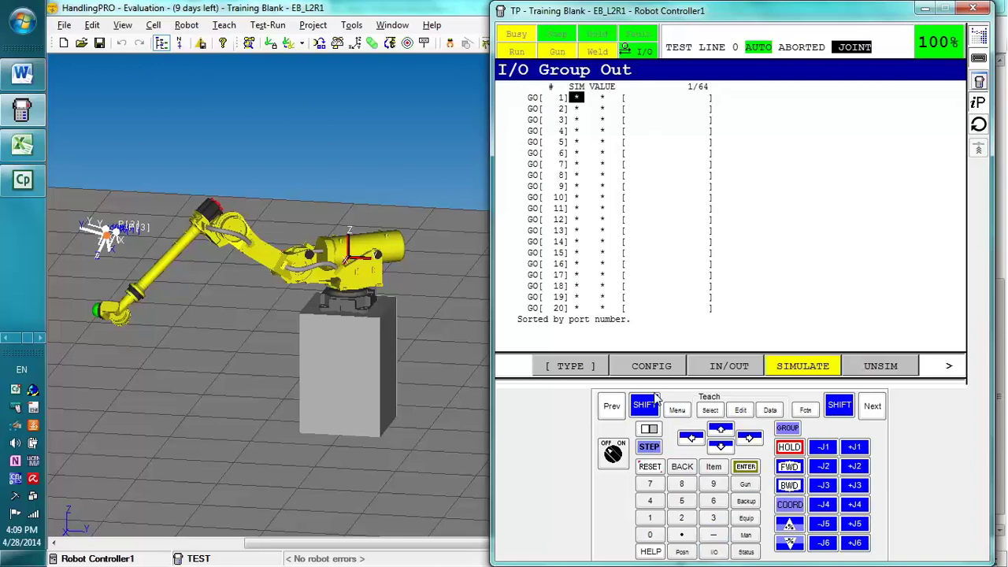
# Switch to Digital Out and page down to about DO[132], then back to DO[100]
pyautogui.click(582, 363)
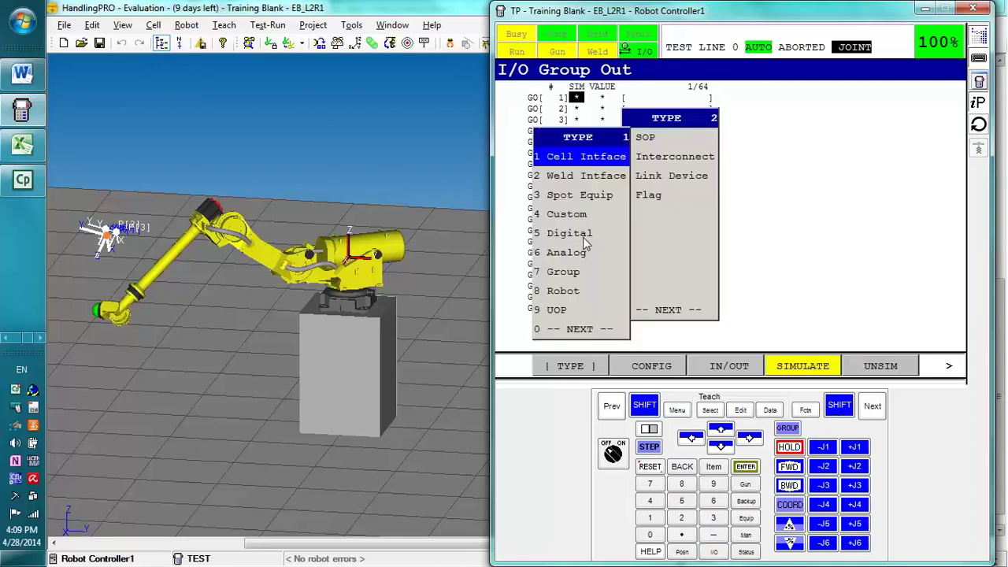
pyautogui.click(585, 240)
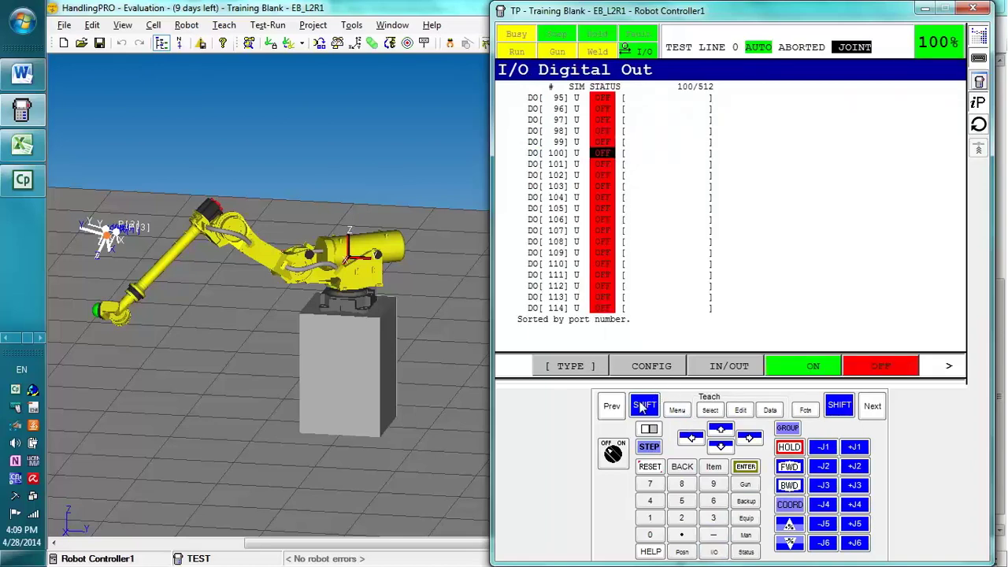
pyautogui.click(644, 405)
pyautogui.click(713, 447)
pyautogui.click(714, 448)
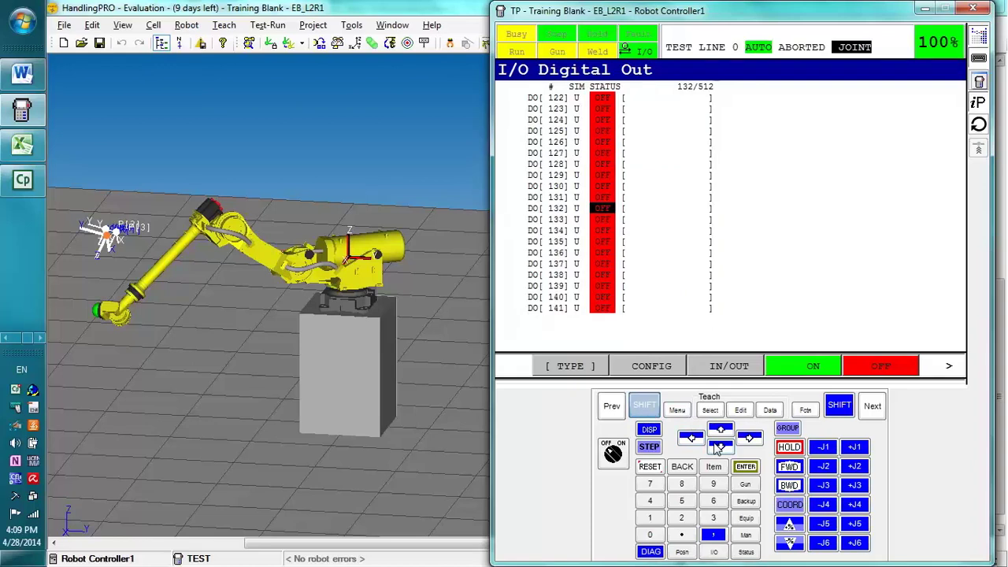
pyautogui.click(721, 430)
pyautogui.click(721, 430)
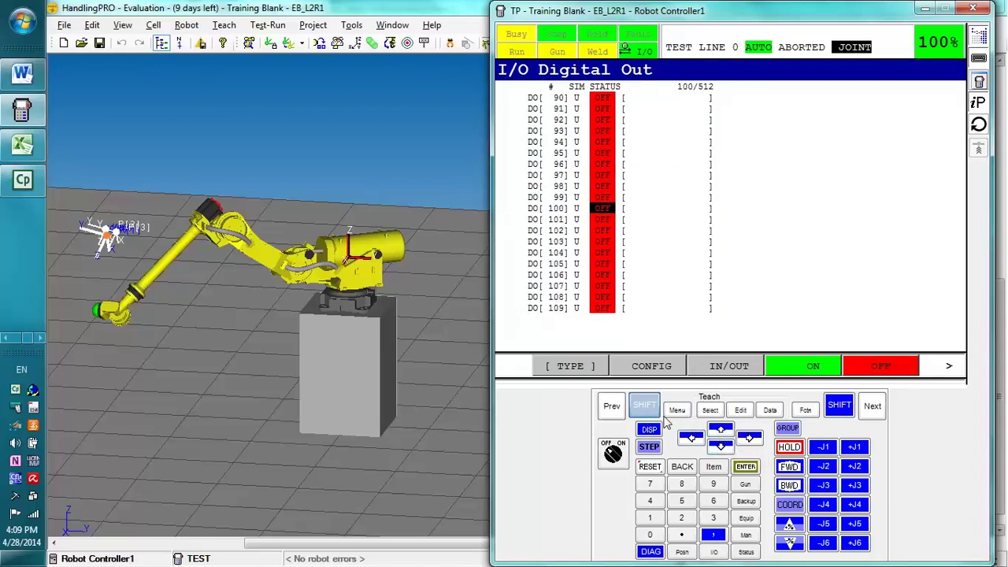
pyautogui.click(644, 406)
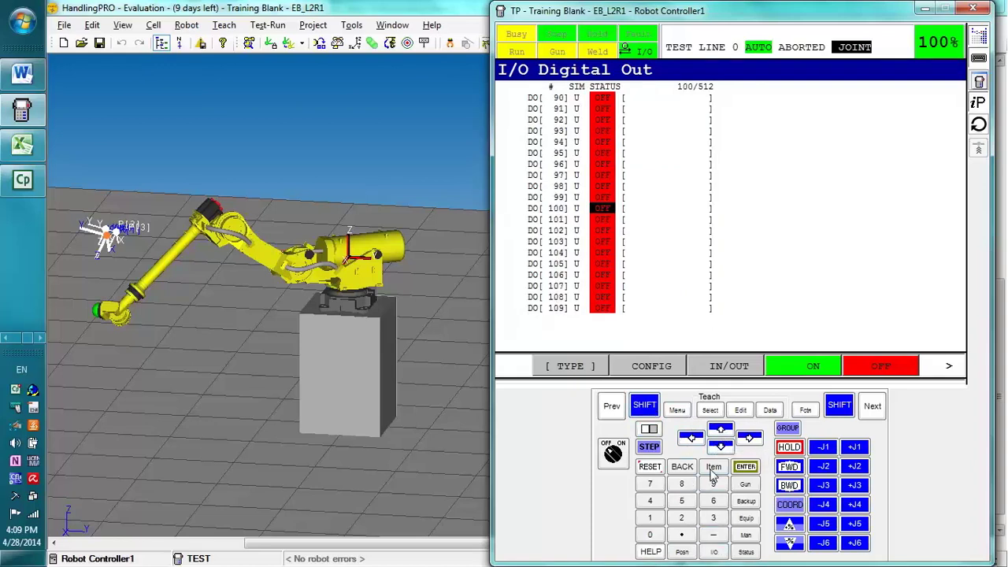
# Jump the Digital Out list to output DO[5] with ITEM
pyautogui.click(712, 467)
pyautogui.click(678, 504)
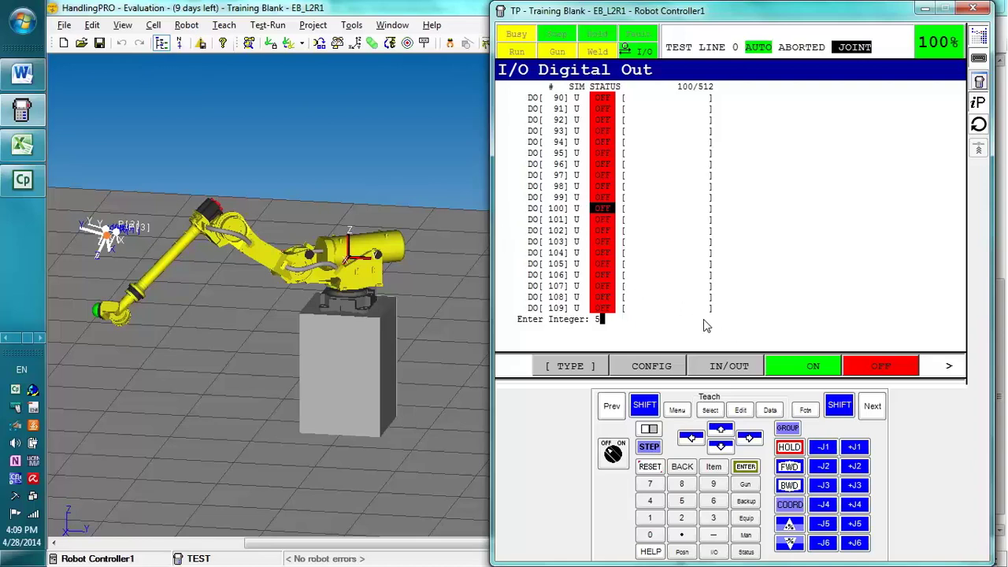
pyautogui.click(745, 467)
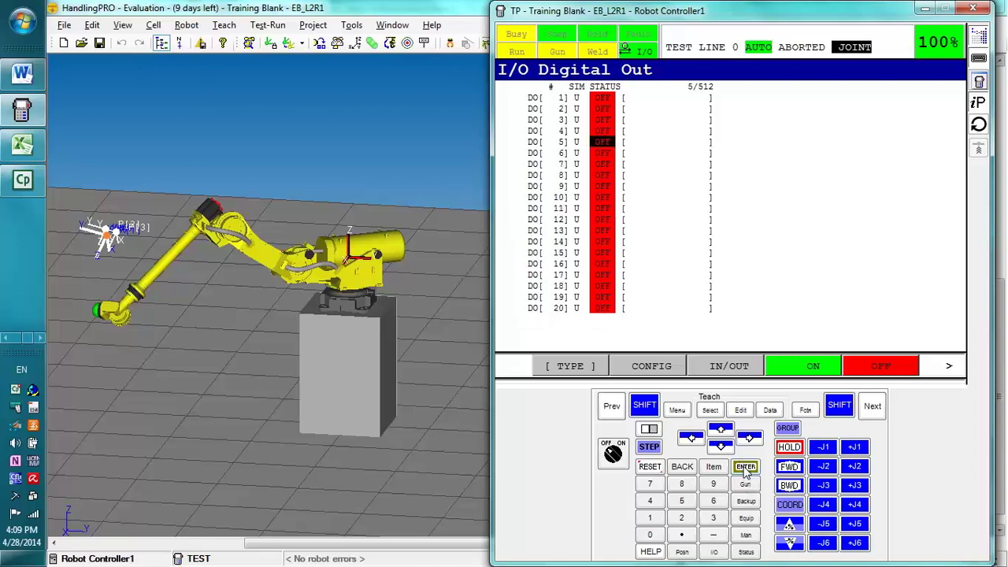